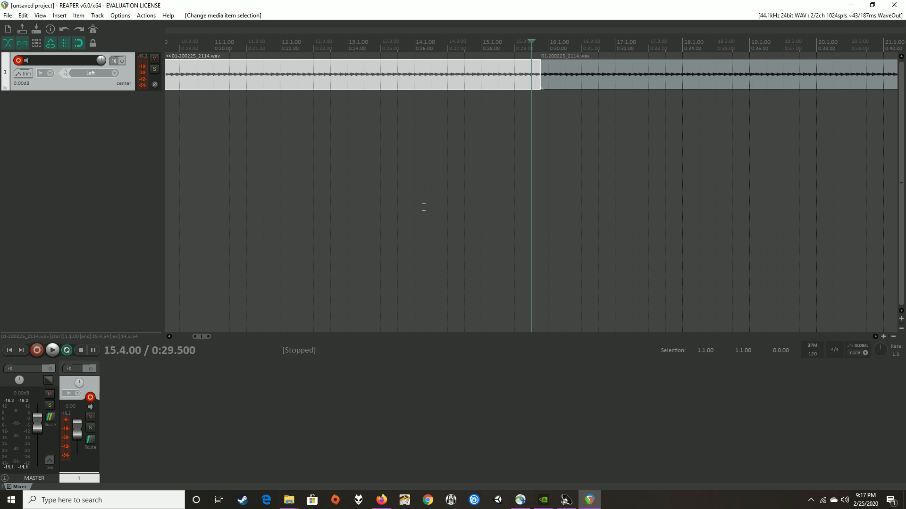
Step: Select both adjoining audio items on track 1 and heal the split so they become one item
left_click(596, 136)
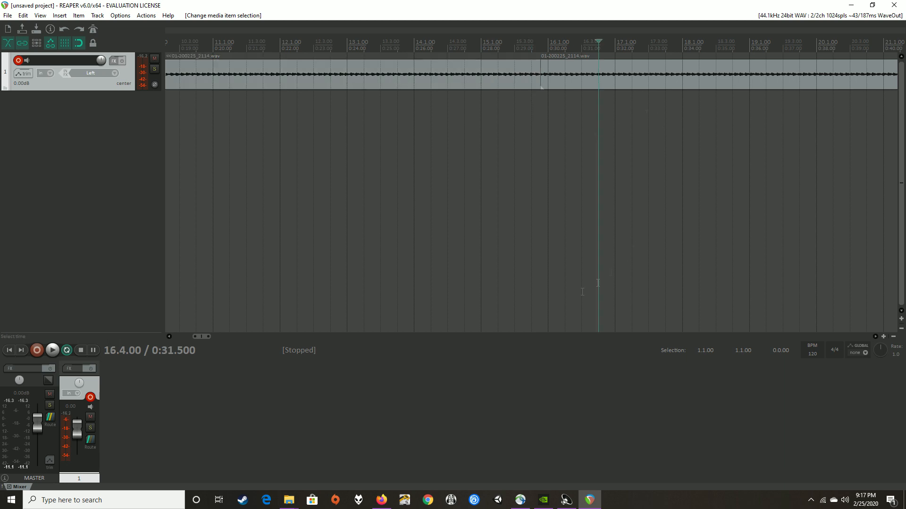
scroll(726, 236, "down", 4)
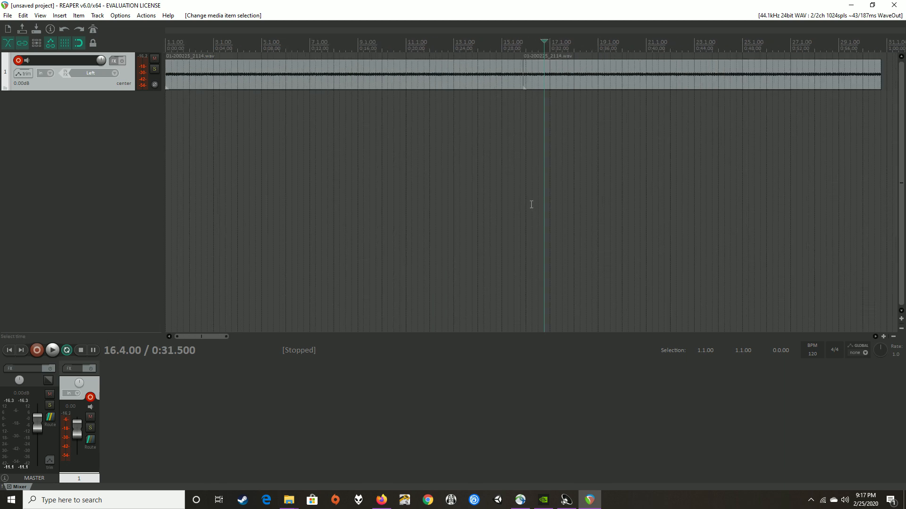
left_click(449, 76)
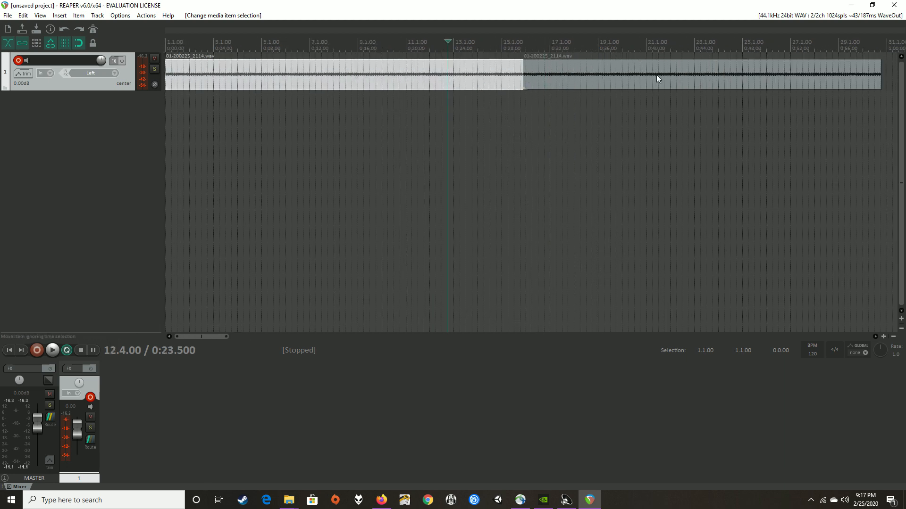
left_click(632, 79, "shift")
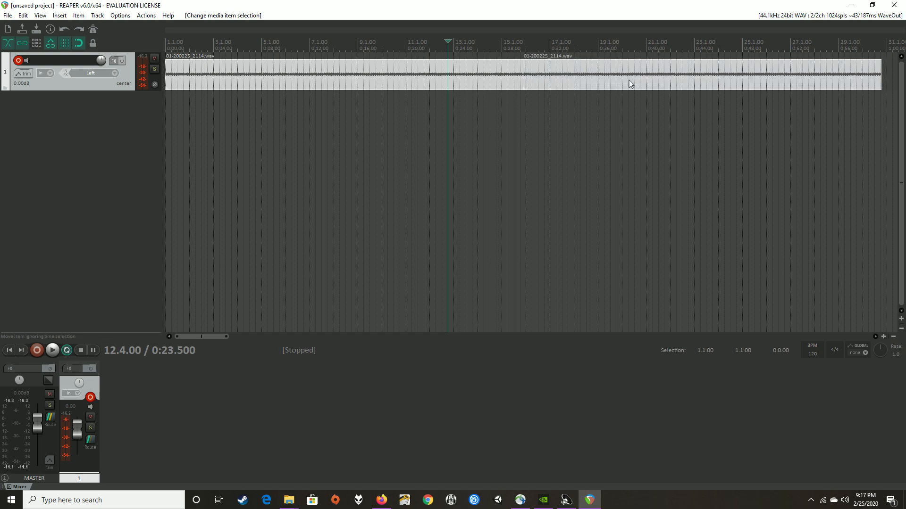
right_click(626, 81)
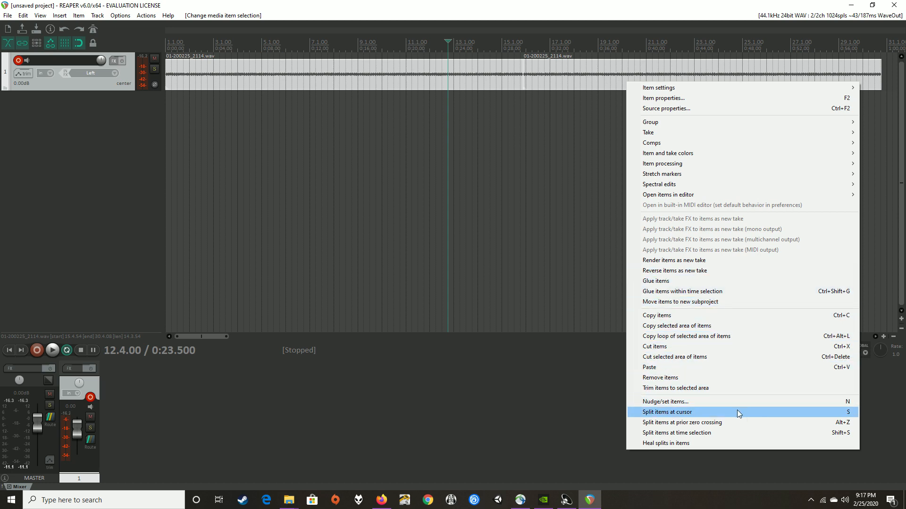
left_click(729, 440)
left_click(626, 304)
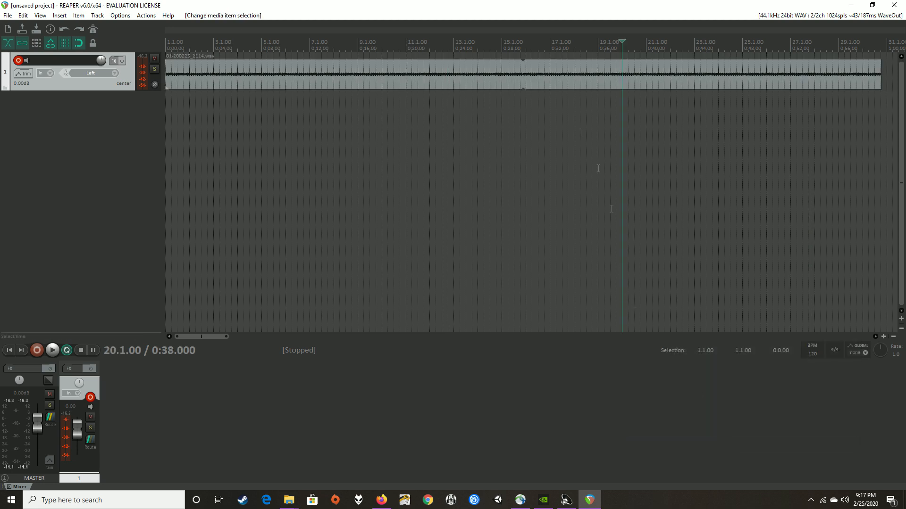
Step: Play the healed item briefly from just before the former split to check the join, and stop playback
left_click(506, 104)
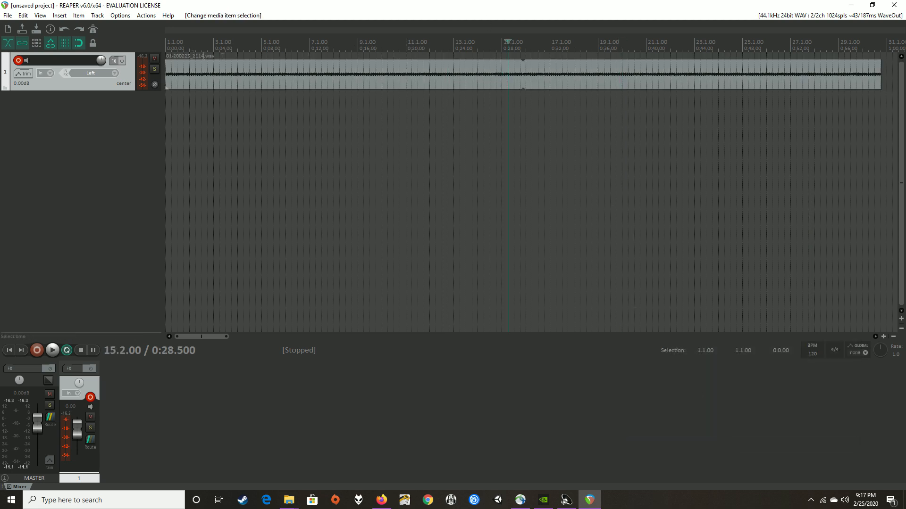
left_click(196, 71)
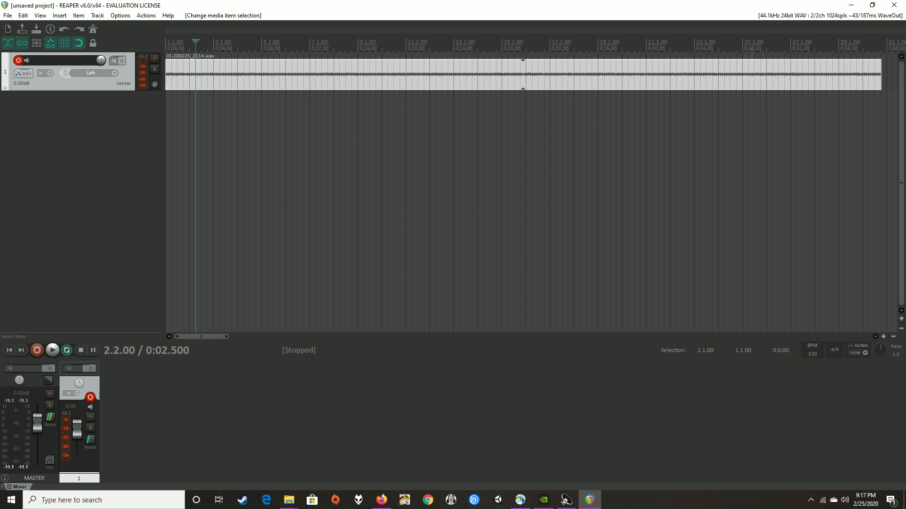
left_click(521, 77)
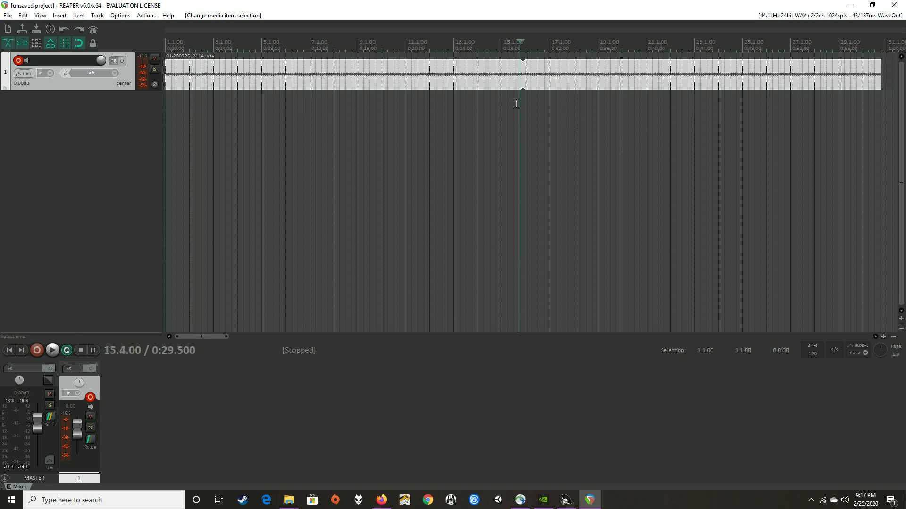
left_click(50, 350)
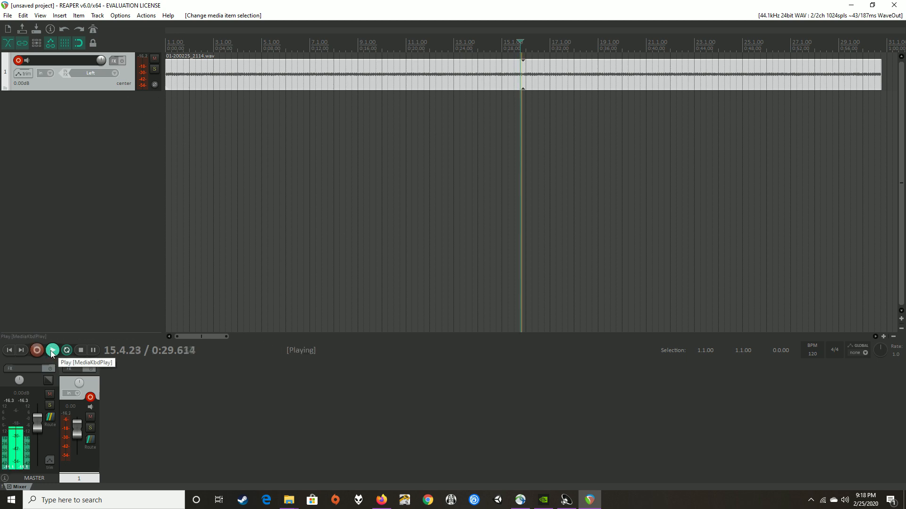
left_click(81, 350)
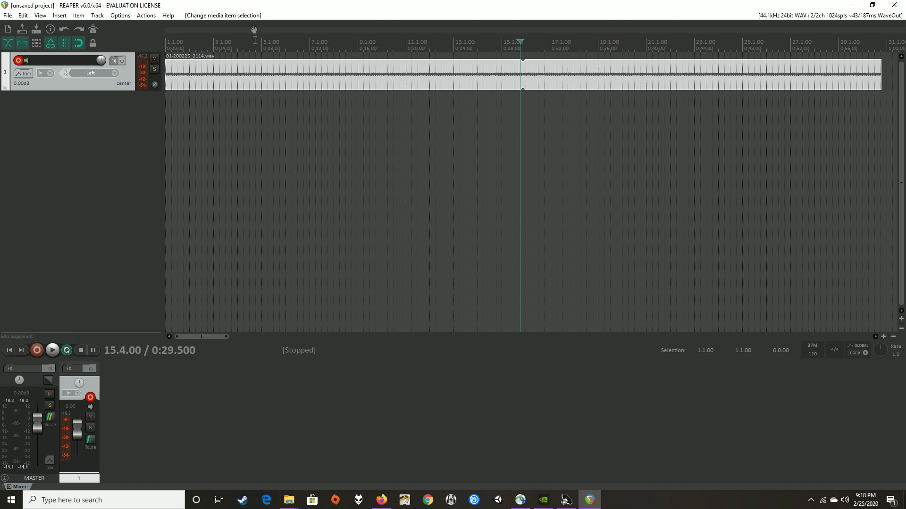
Step: Set both the fade-in and fade-out of the track 1 item to 15 seconds in its item properties
right_click(362, 76)
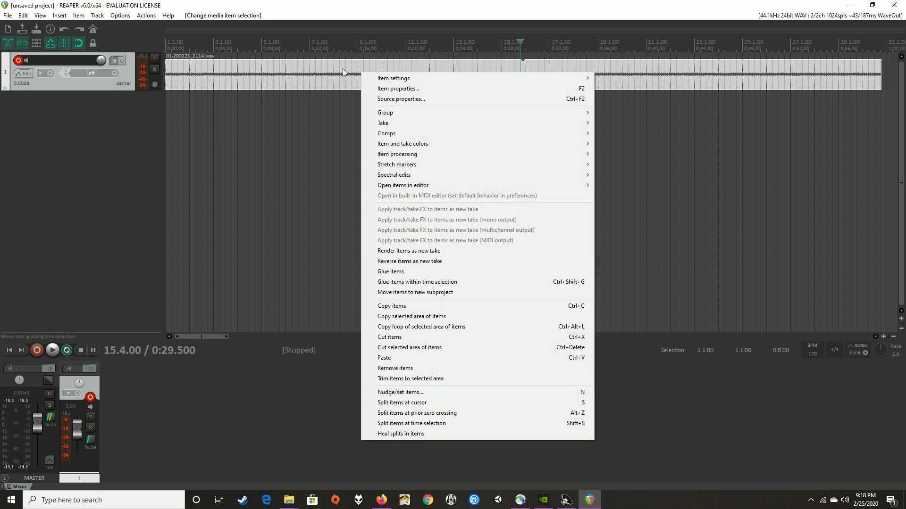
mouse_move(399, 76)
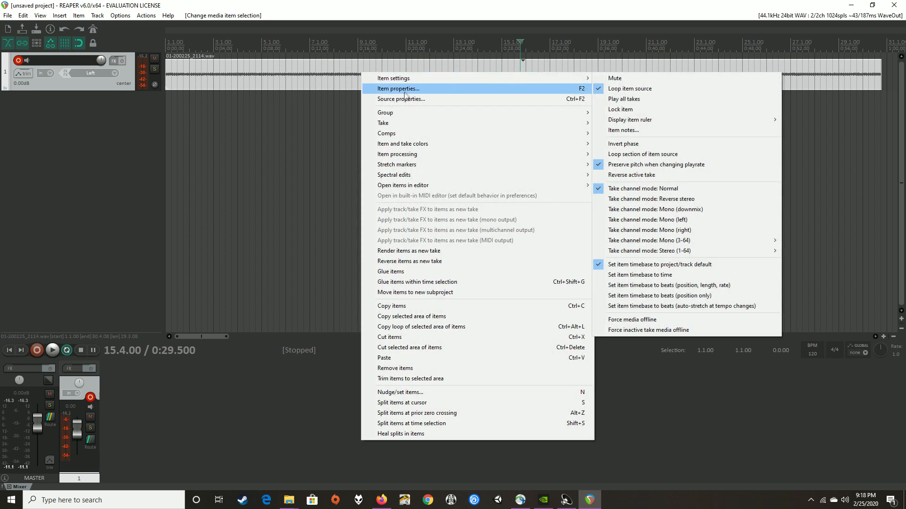
left_click(405, 90)
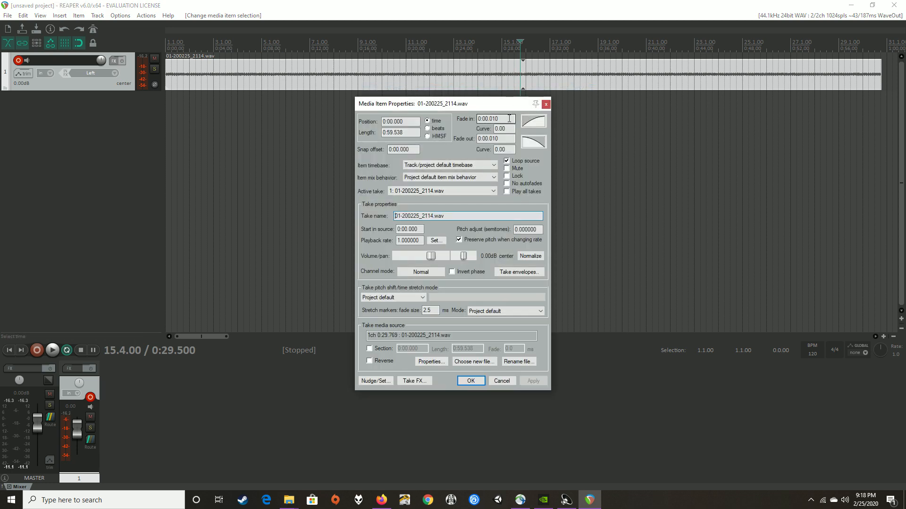
left_click(509, 119)
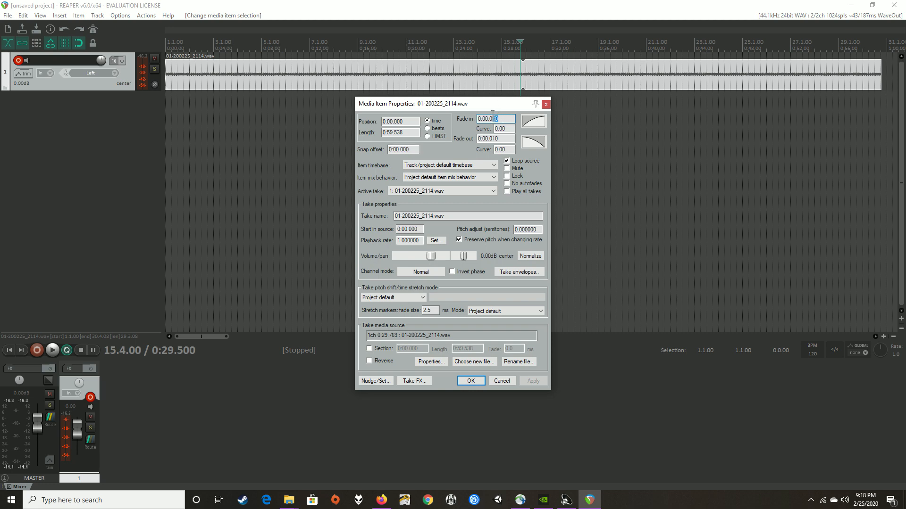
left_click_drag(491, 114, 471, 113)
type("15")
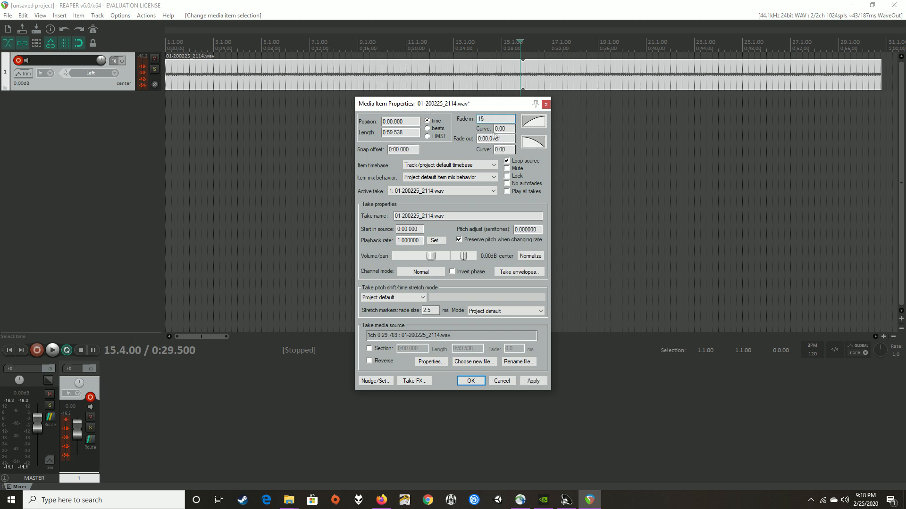
left_click_drag(509, 139, 350, 109)
type("15")
left_click(533, 380)
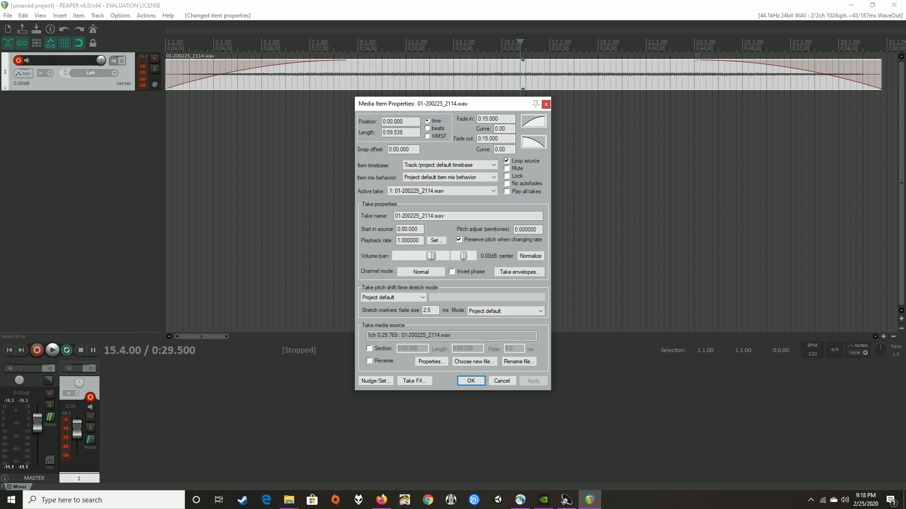
left_click(546, 104)
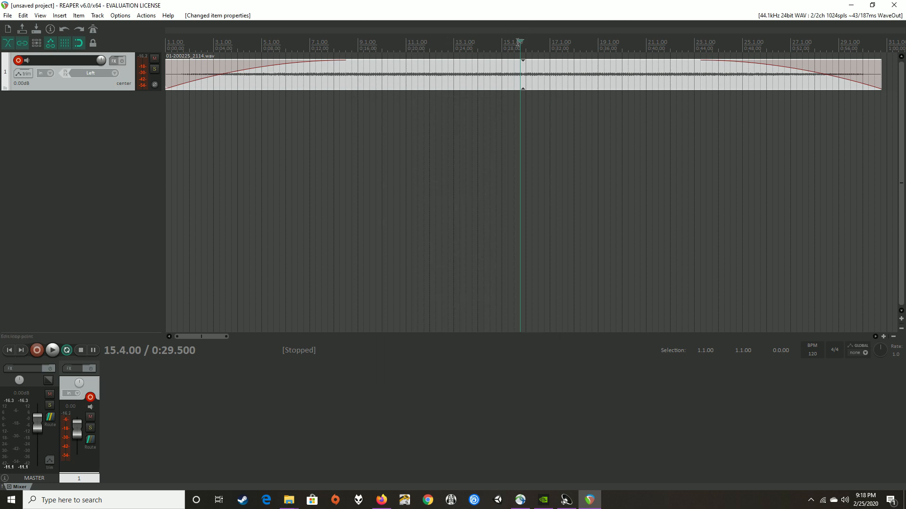
Step: Play the faded item from the start of the project to hear the fade-in, and stop playback
left_click_drag(520, 42, 508, 42)
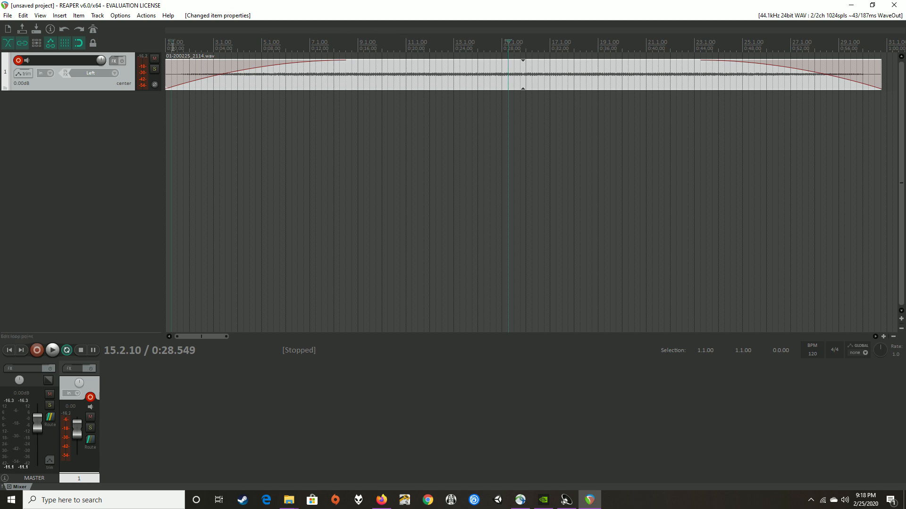
left_click(172, 46)
left_click(166, 45)
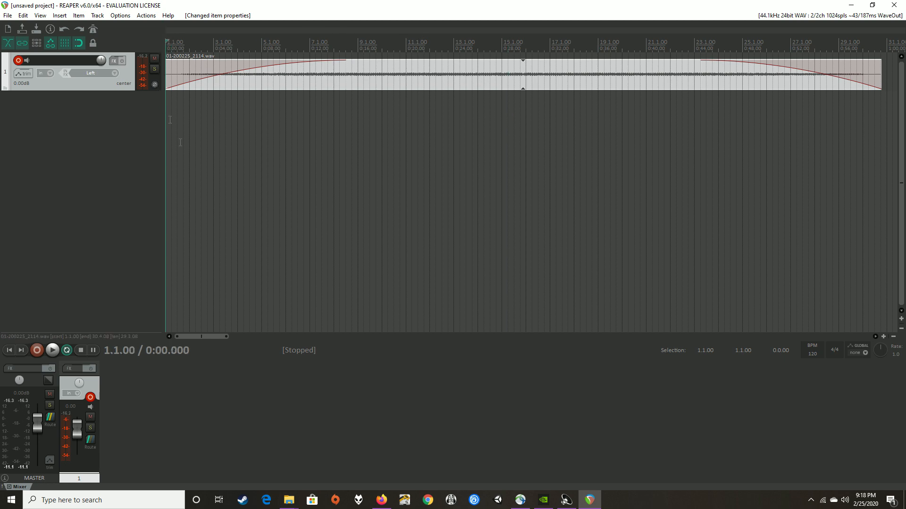
left_click(53, 351)
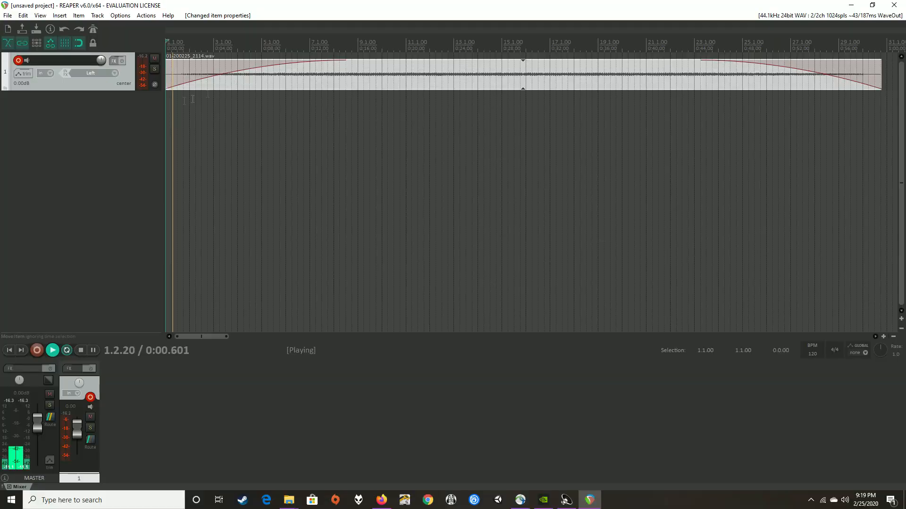
left_click(81, 352)
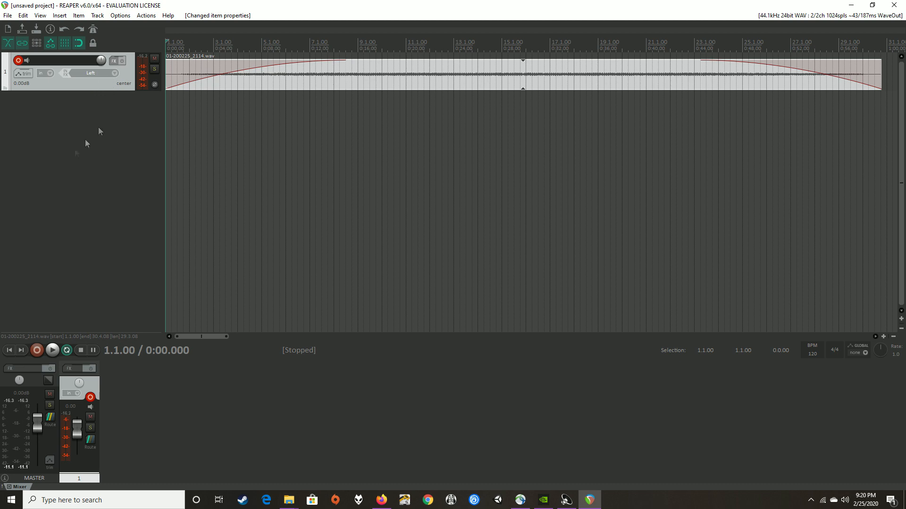
Step: Insert a new track below track 1, arm it for recording and disarm track 1
right_click(81, 116)
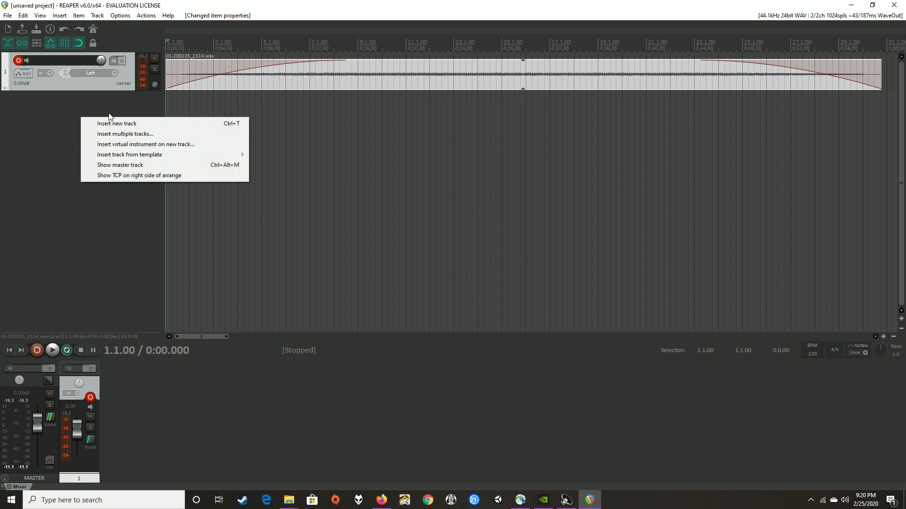
left_click(117, 124)
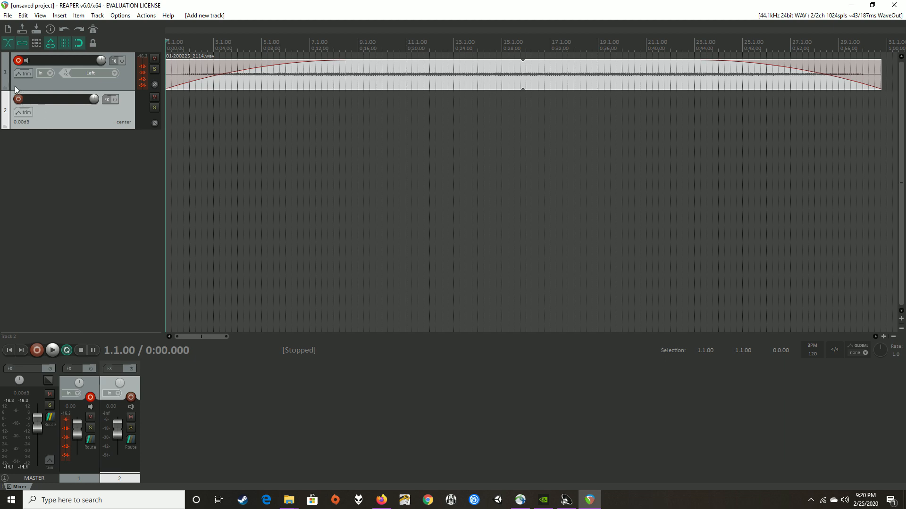
left_click(18, 100)
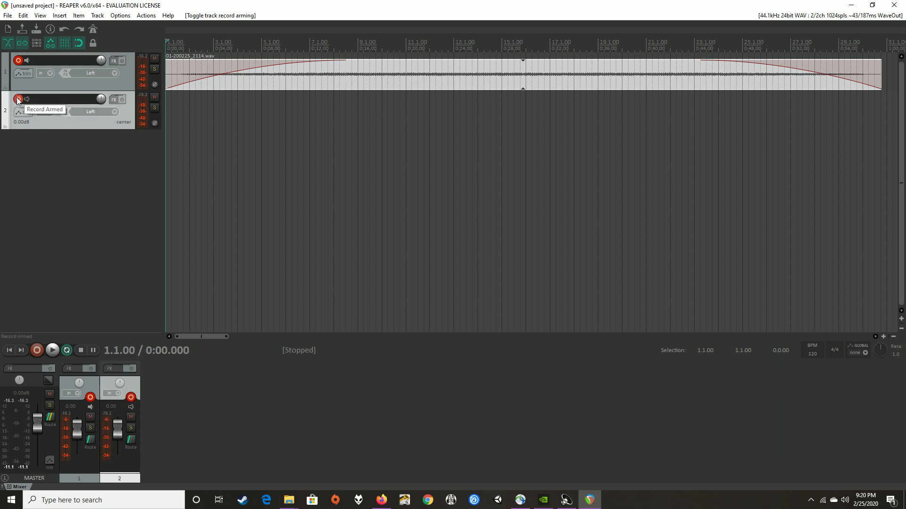
left_click(90, 397)
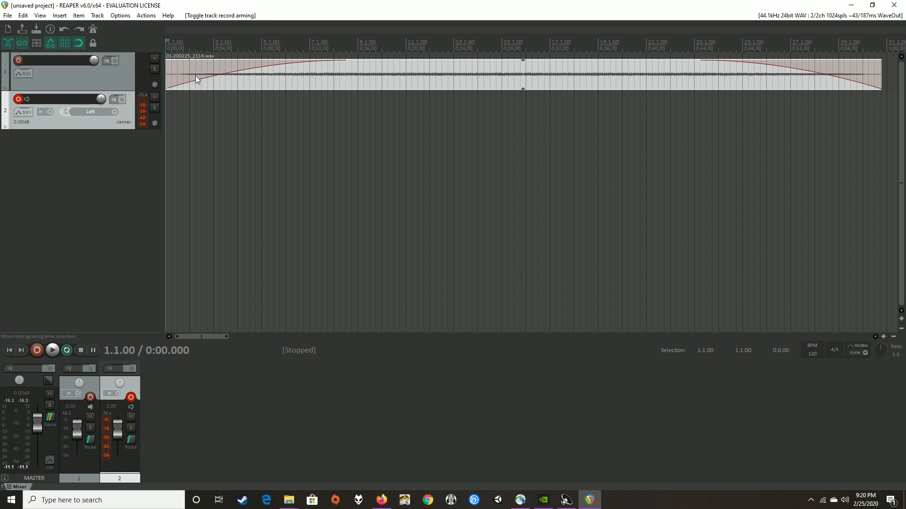
Step: Record a trial take on track 2 over the track 1 audio and delete all its recorded files
left_click(39, 348)
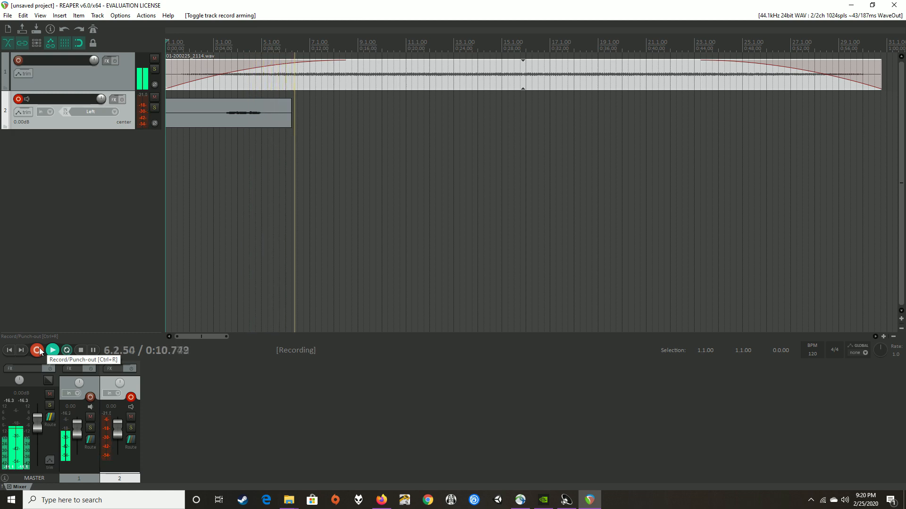
left_click(81, 350)
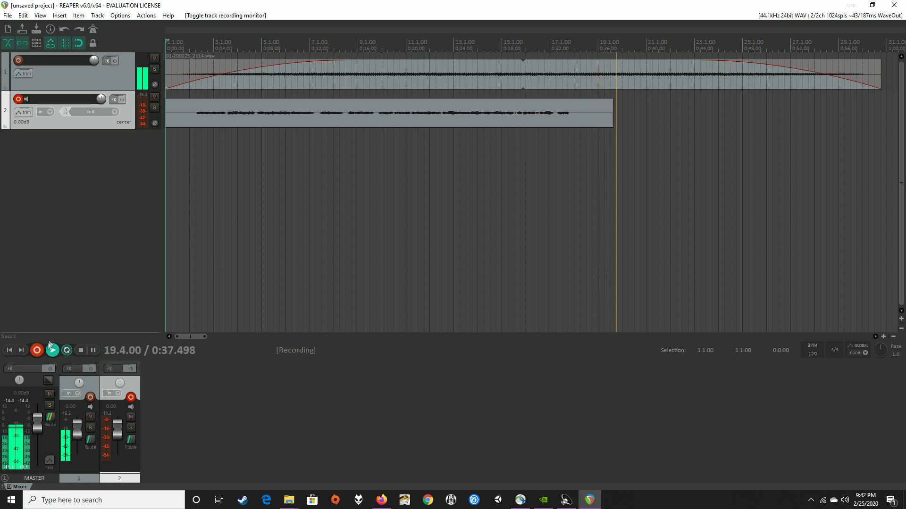
left_click(80, 349)
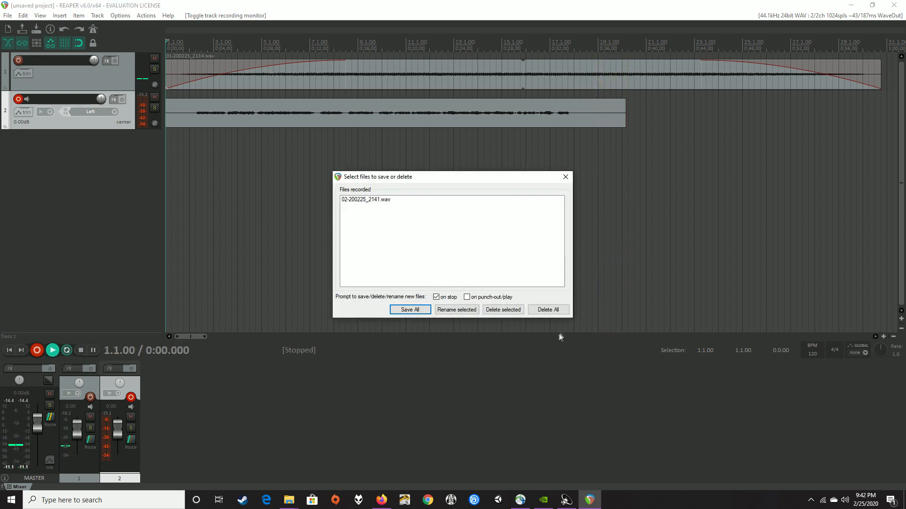
left_click(544, 313)
left_click(437, 277)
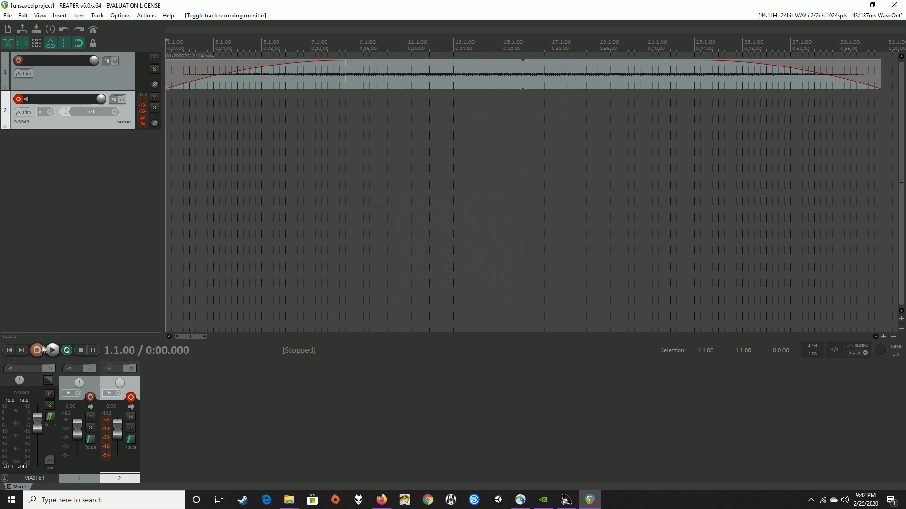
Step: Record a take on track 2 past the end of the track 1 item, disarm the track and save the recorded file
left_click(41, 349)
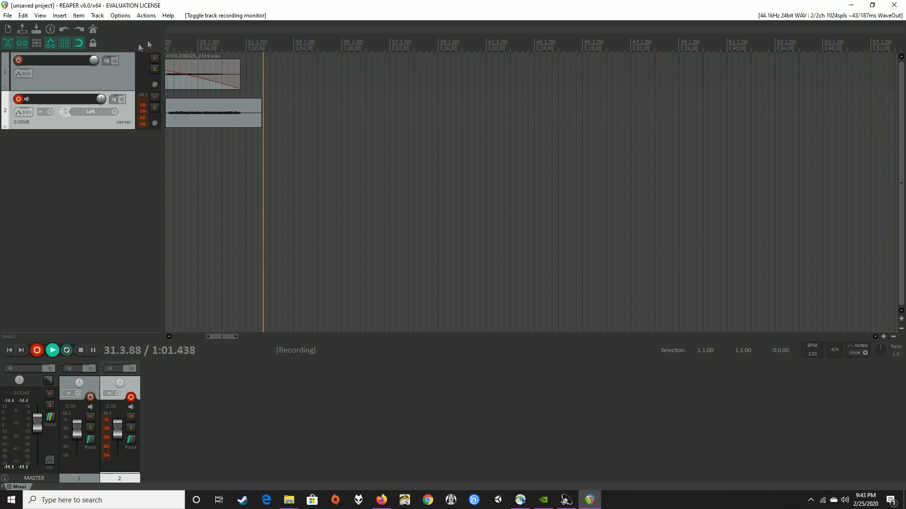
left_click(19, 99)
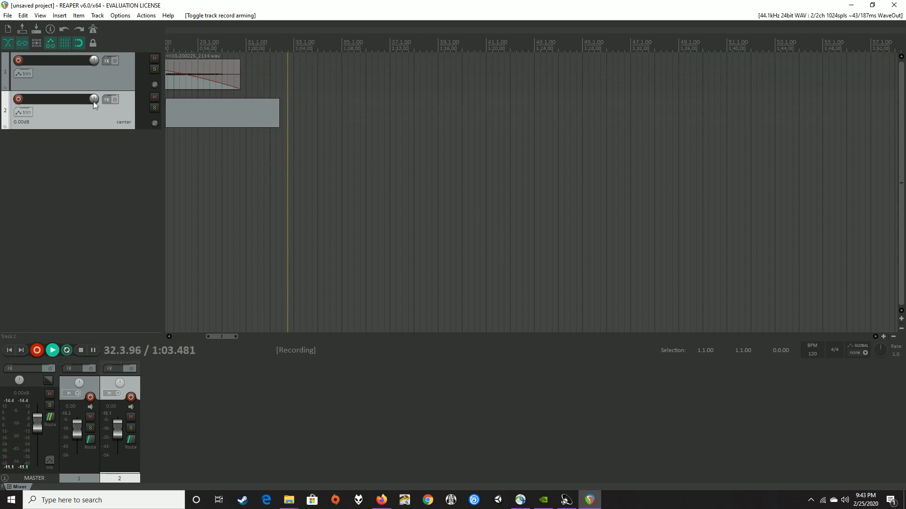
left_click(81, 350)
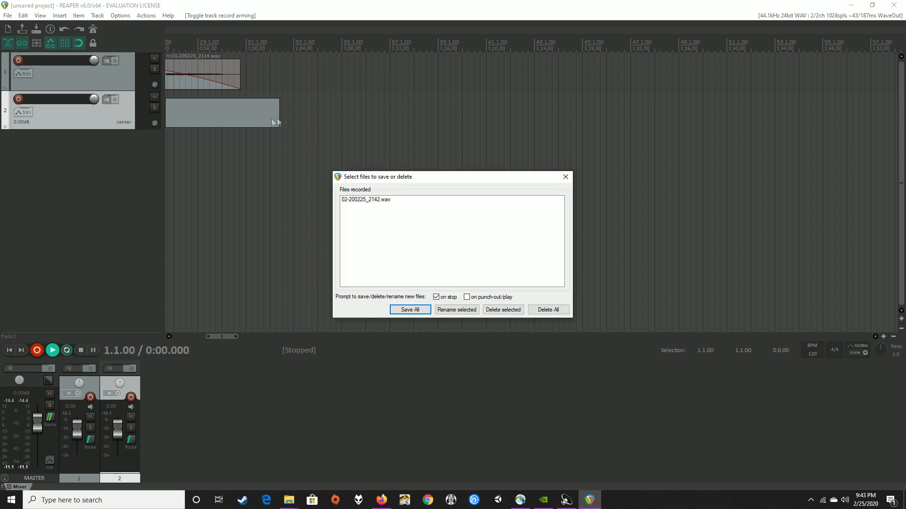
left_click(410, 310)
scroll(239, 128, "up", 3)
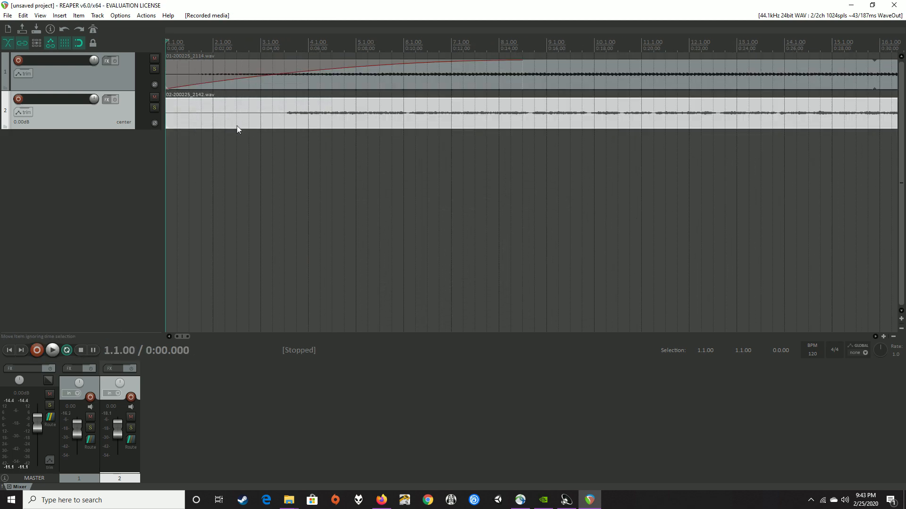
left_click_drag(178, 337, 210, 337)
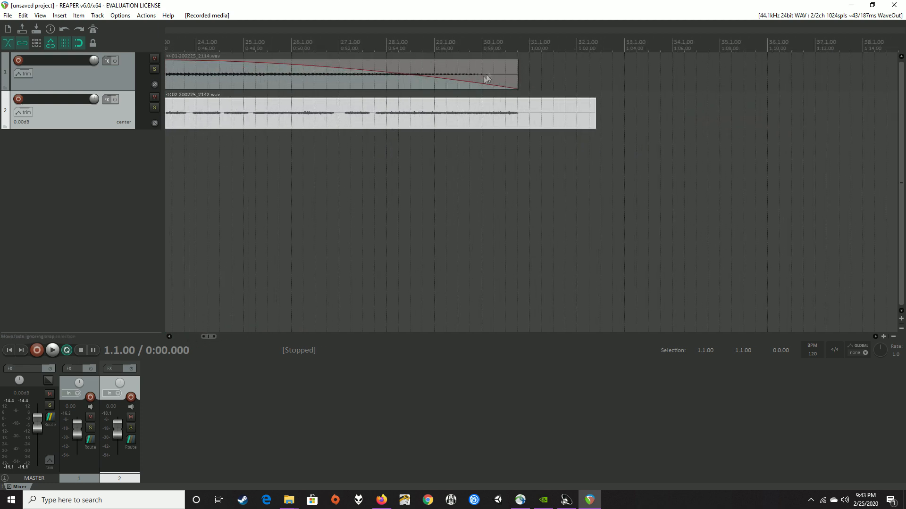
Step: Split the track 2 item at the end of the track 1 item and delete the leftover tail
left_click(519, 90)
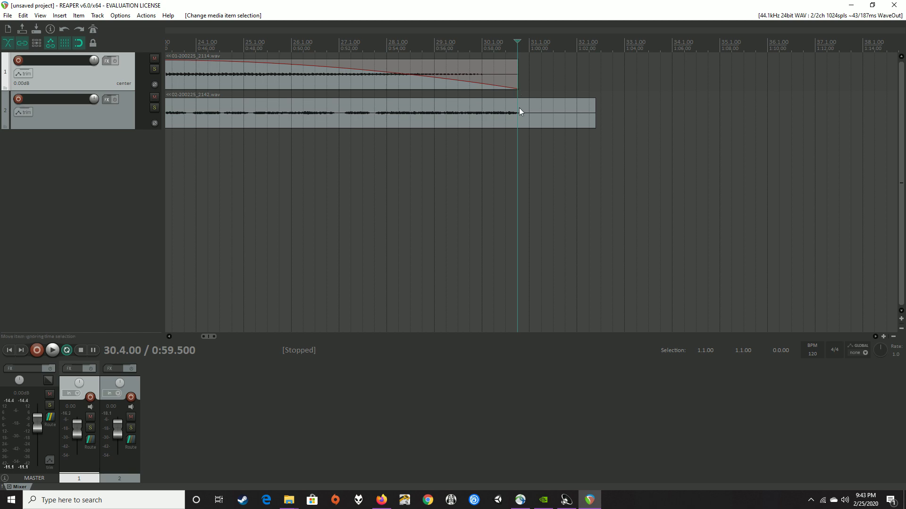
right_click(517, 109)
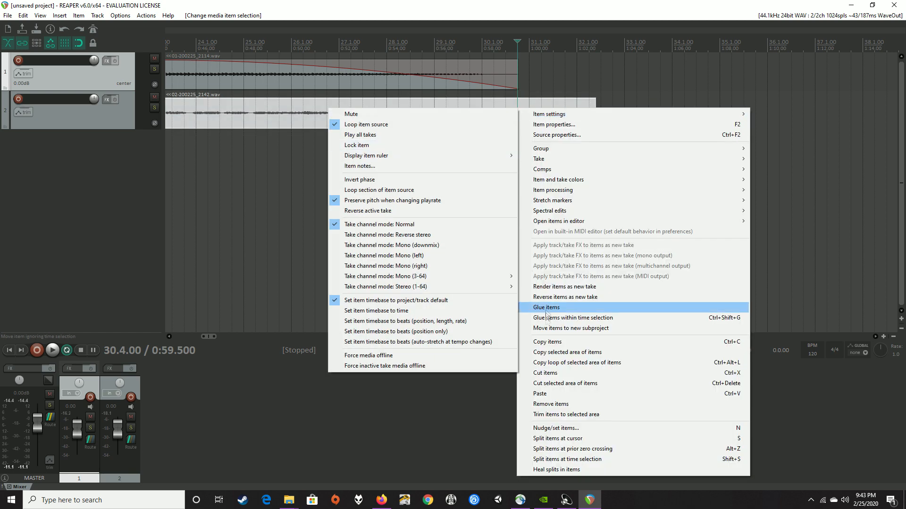
left_click(569, 439)
left_click(570, 294)
left_click(561, 119)
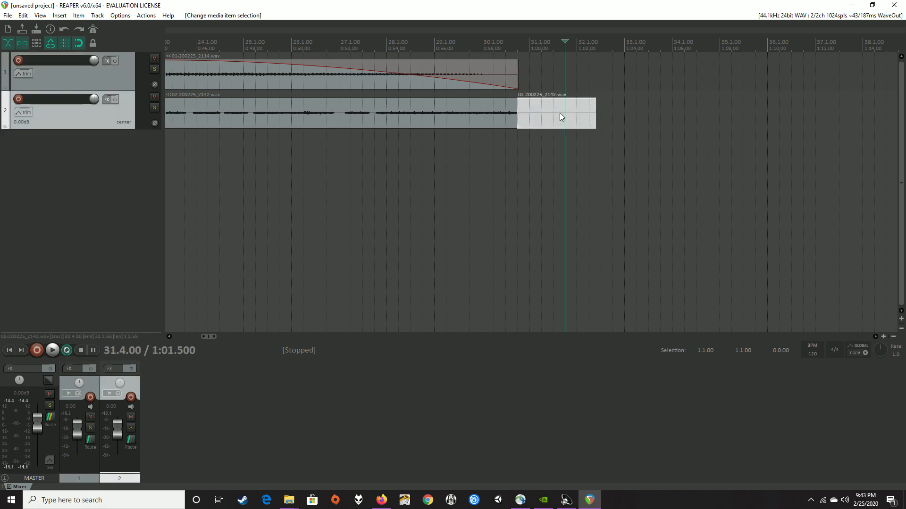
key("Delete")
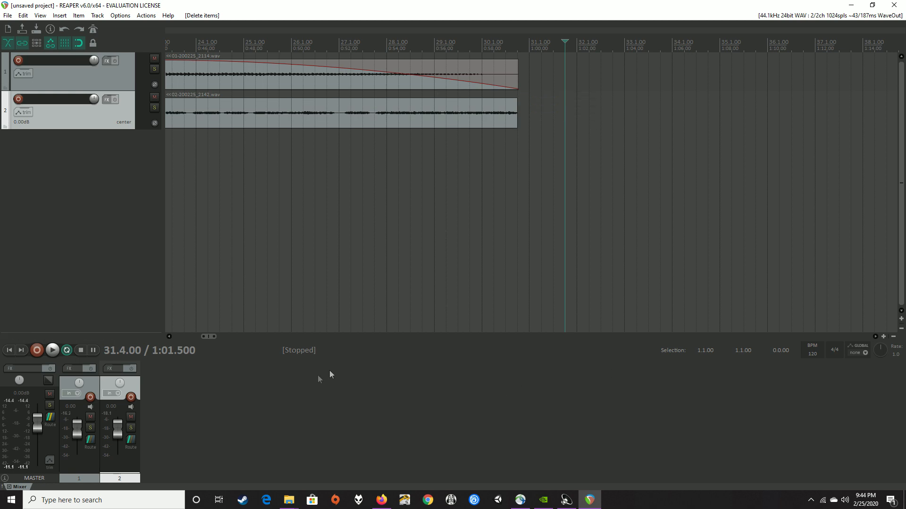
Step: Split the track 2 item at 0:05.000, just before its audio begins, and delete the silent opening piece
left_click_drag(206, 340, 174, 341)
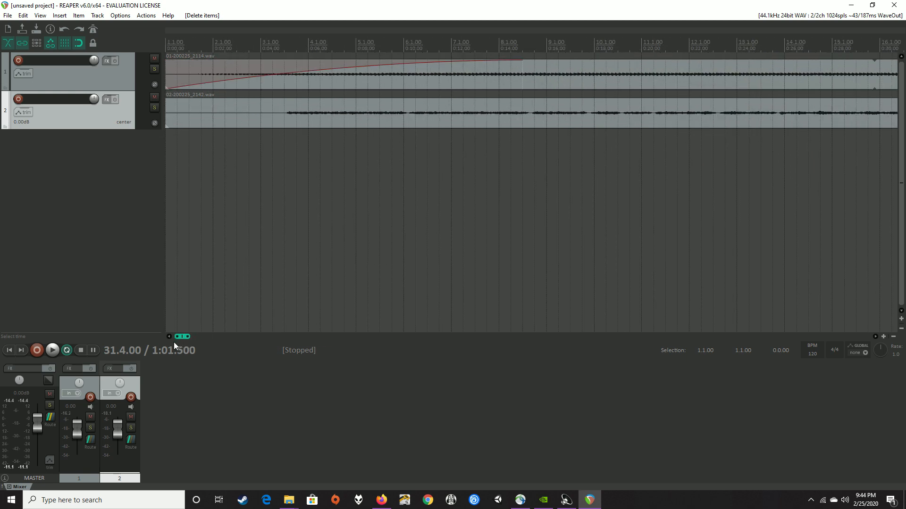
left_click(283, 107)
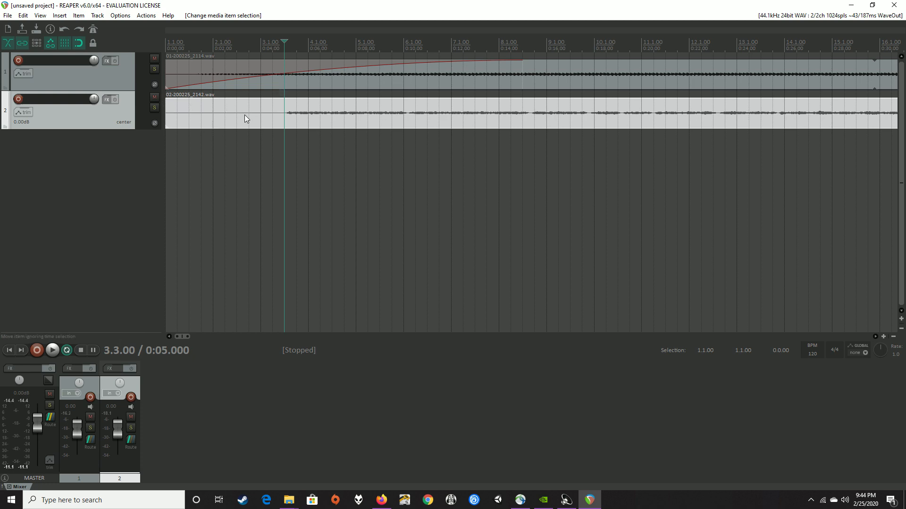
right_click(269, 116)
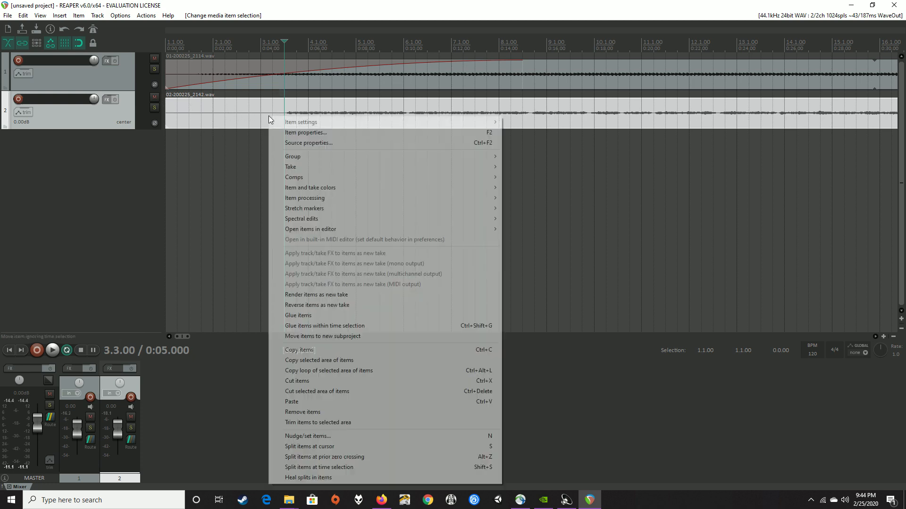
left_click(321, 448)
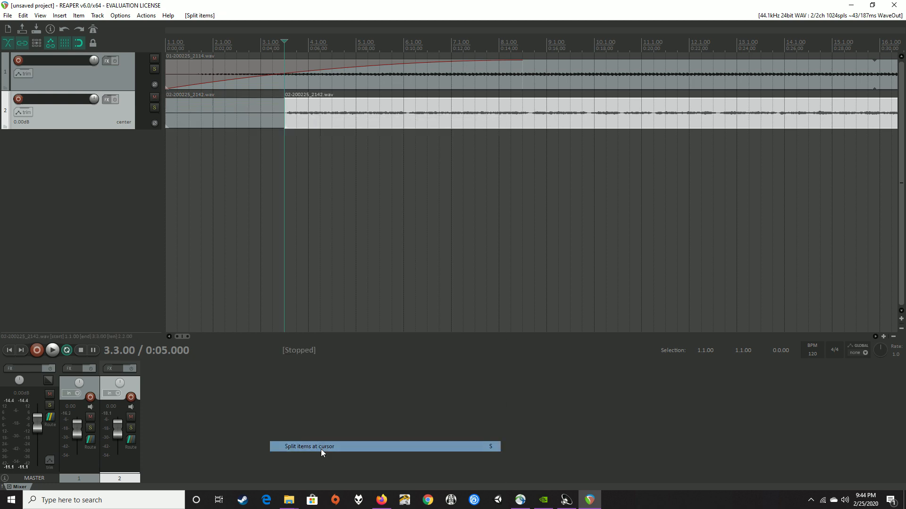
left_click(239, 118)
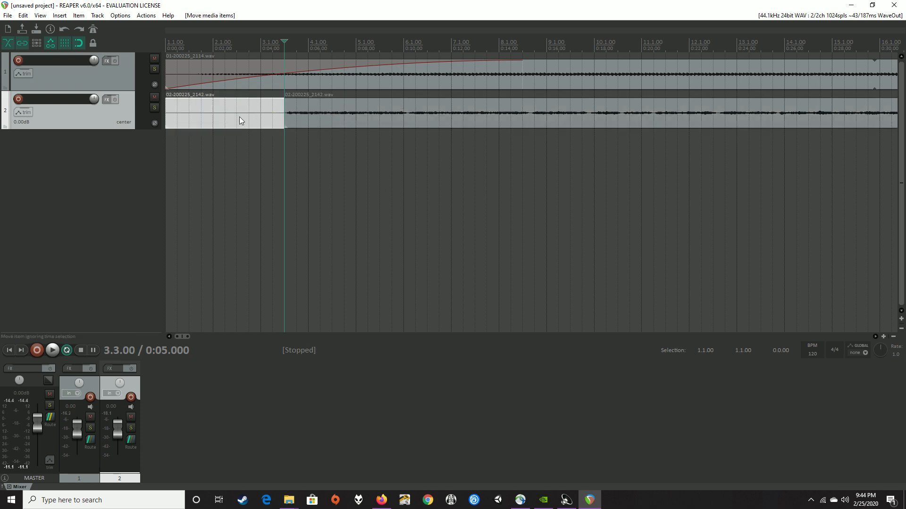
key("Delete")
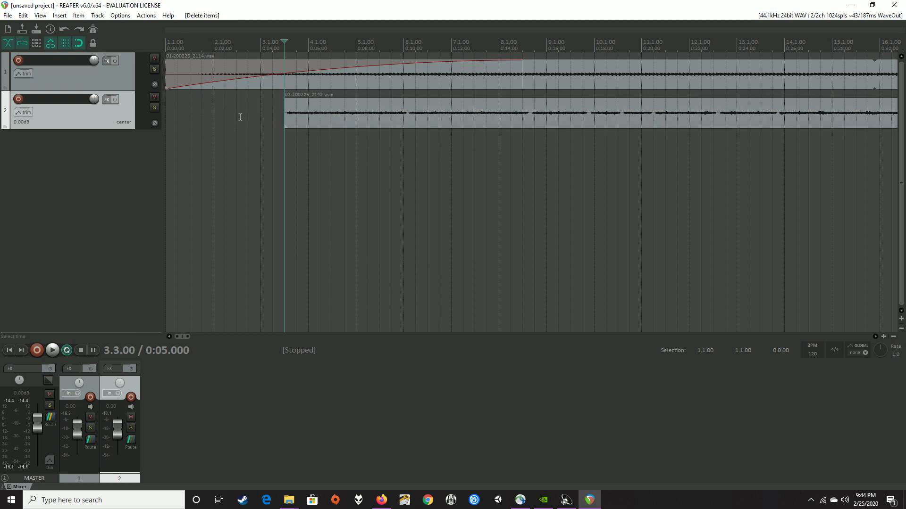
Step: Give the track 2 item a 10-second fade-in and a 15-second fade-out in its item properties
right_click(318, 123)
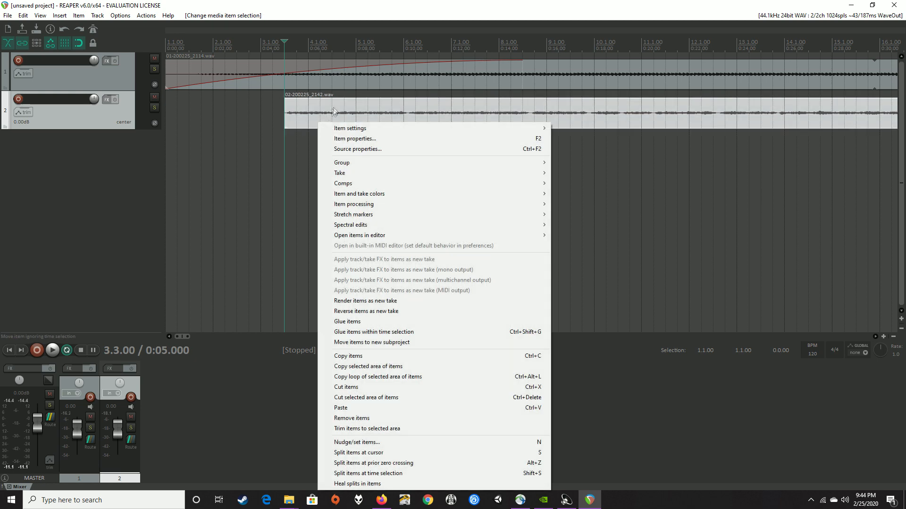
left_click(368, 141)
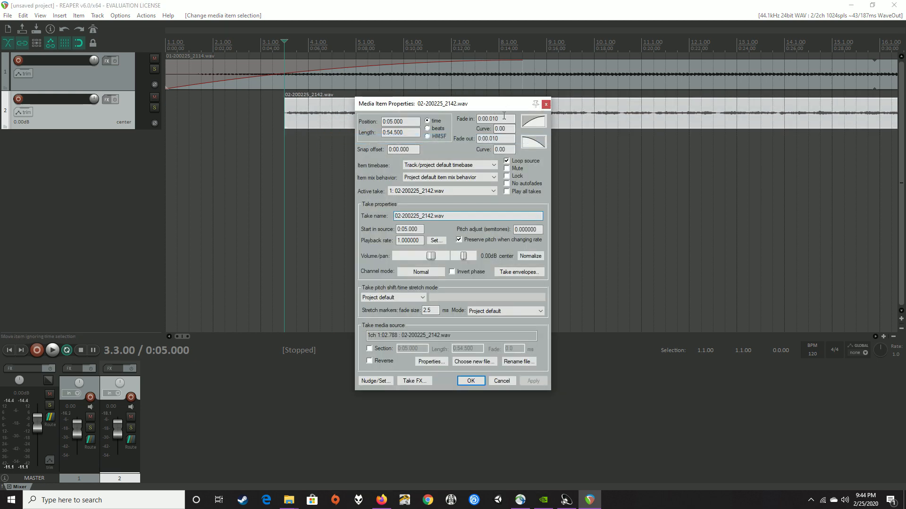
type("10")
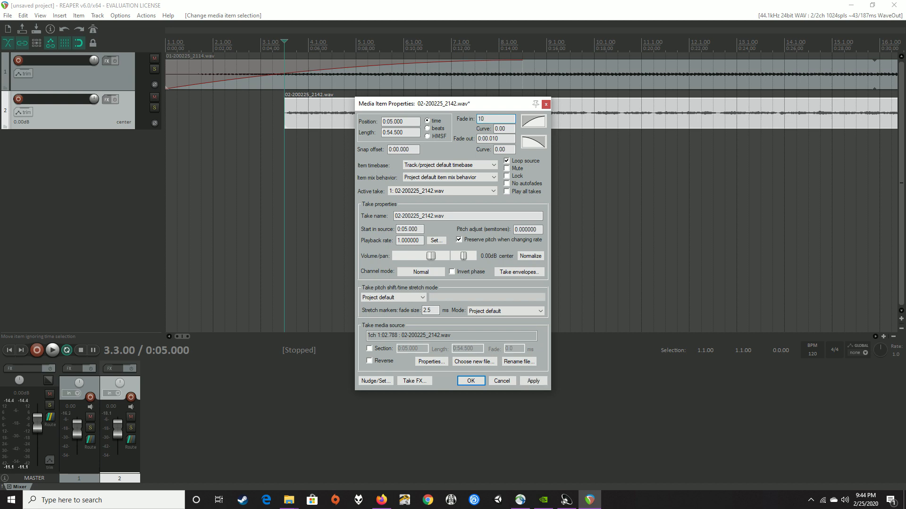
left_click(307, 61)
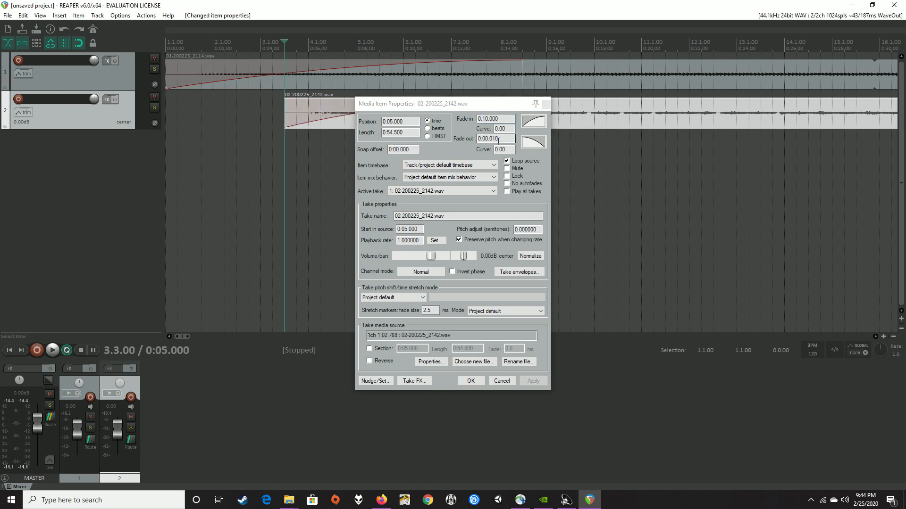
left_click_drag(499, 140, 400, 121)
type("15")
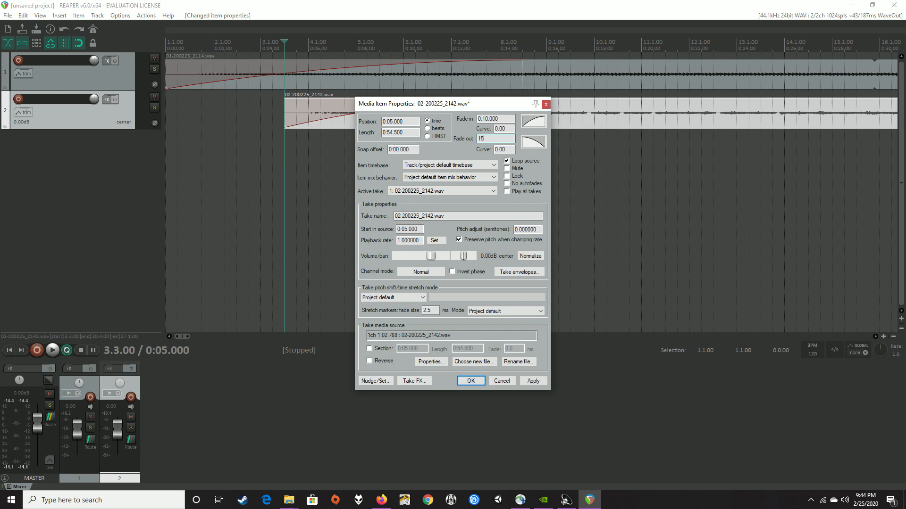
key("Return")
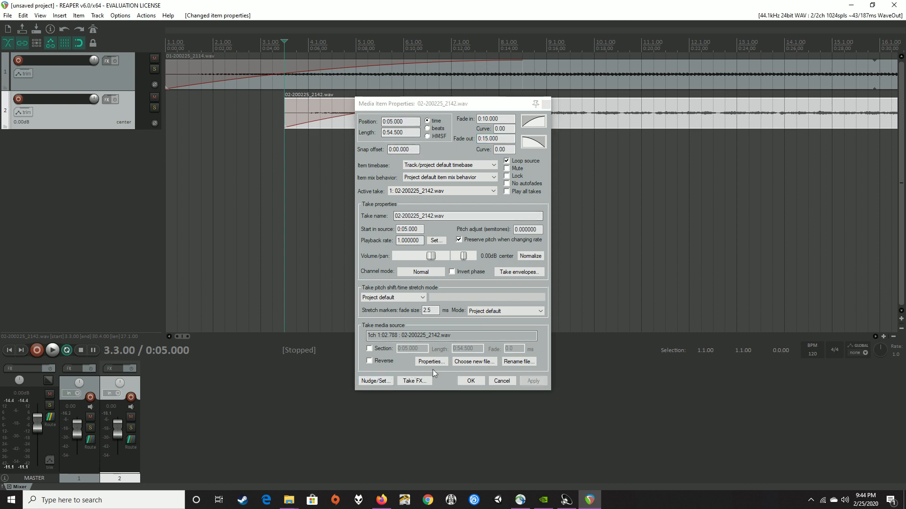
left_click(478, 384)
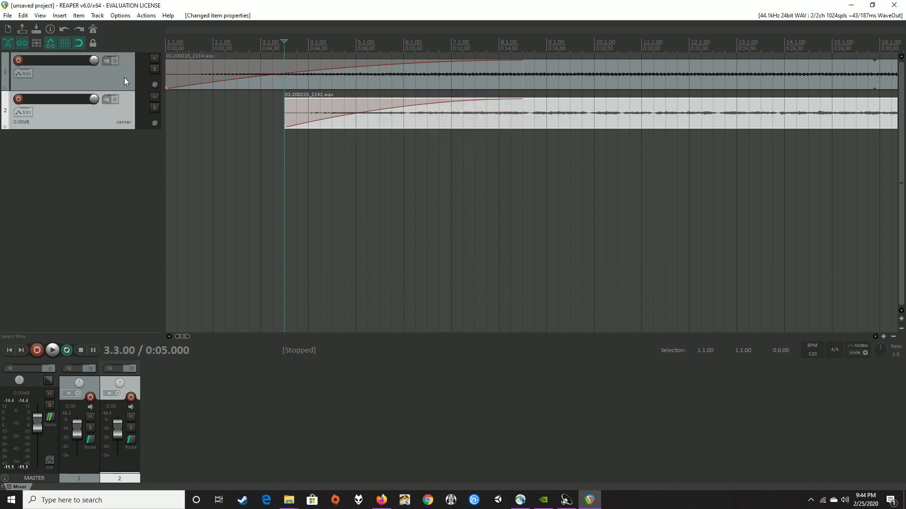
Step: Play both tracks from the start of the project to hear the fades together, and stop playback
left_click(166, 45)
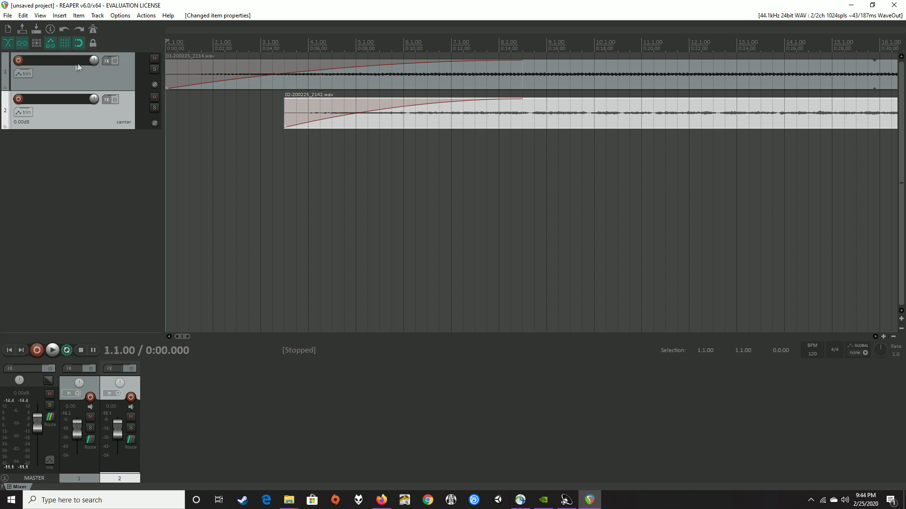
left_click(50, 352)
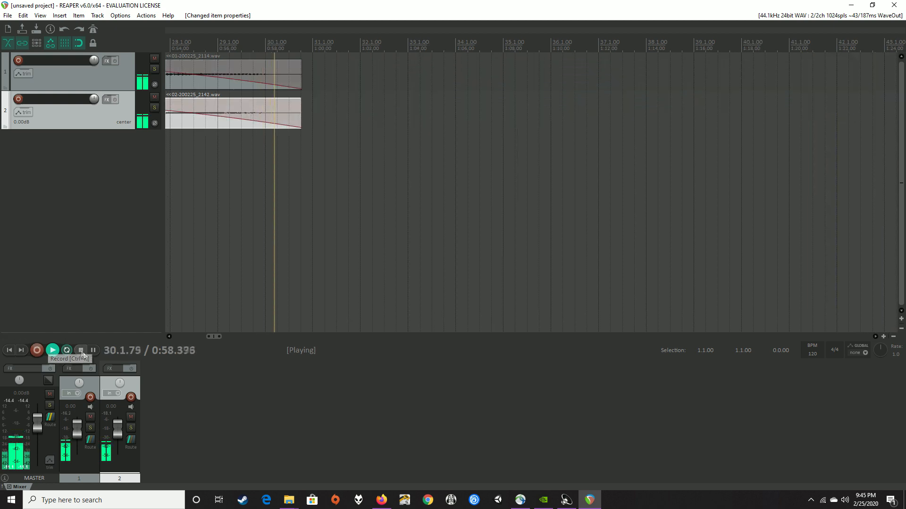
left_click(76, 352)
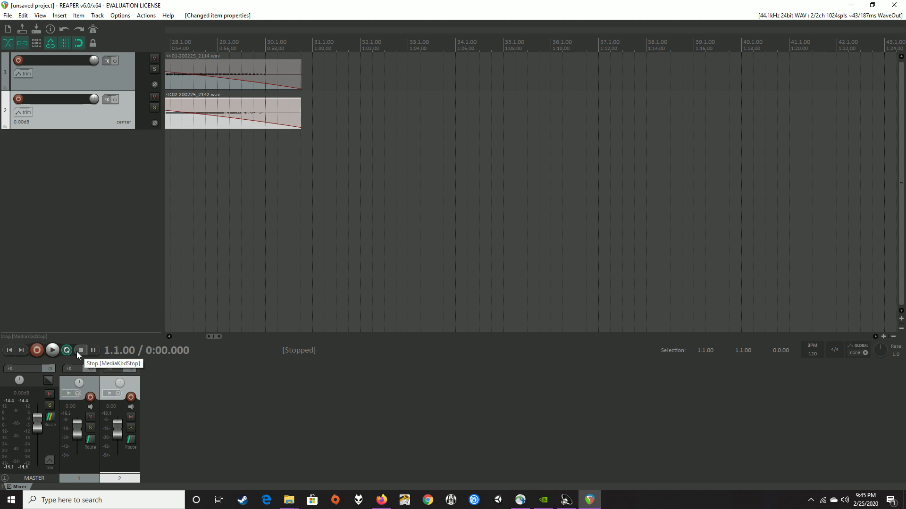
Step: Arm track 2 for recording and return the timeline view to the start of the project
left_click(131, 397)
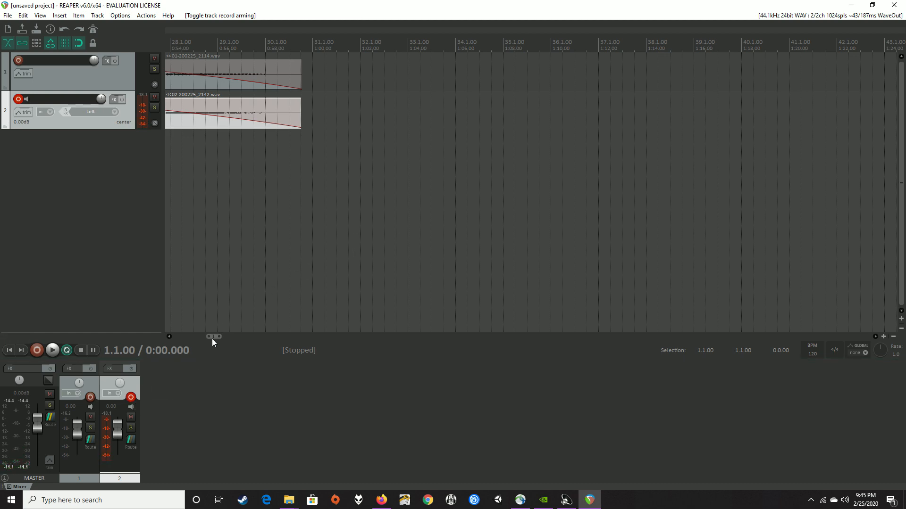
left_click_drag(214, 336, 178, 329)
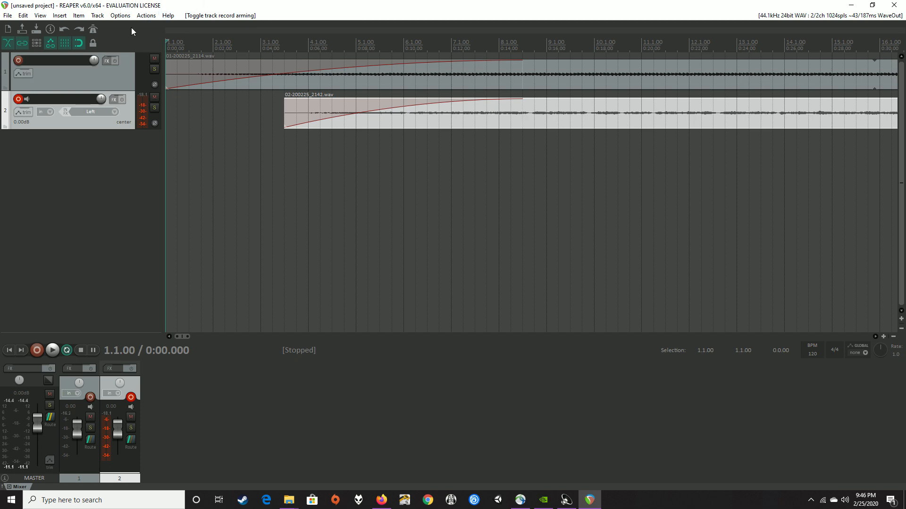
Step: Browse the Cockos effects available for track 1 and close its effects windows without adding any
left_click(106, 86)
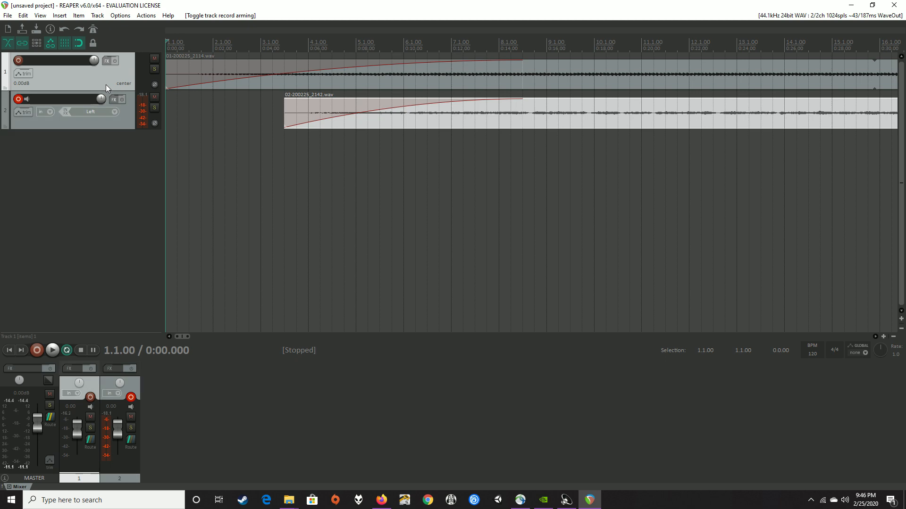
left_click(117, 61)
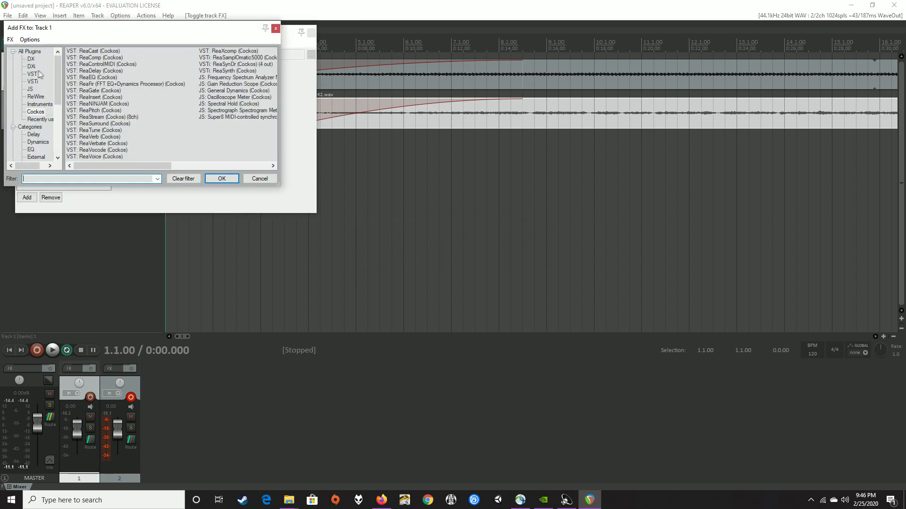
left_click(36, 112)
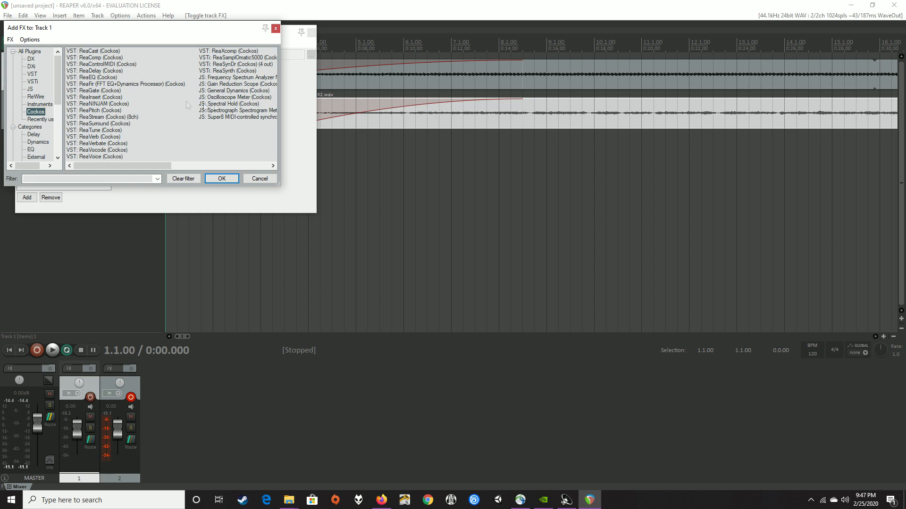
left_click(261, 179)
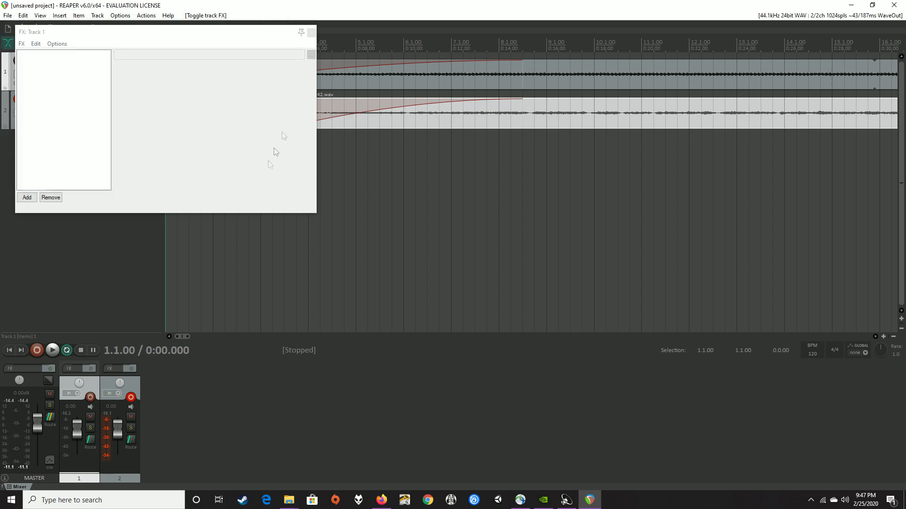
left_click(312, 33)
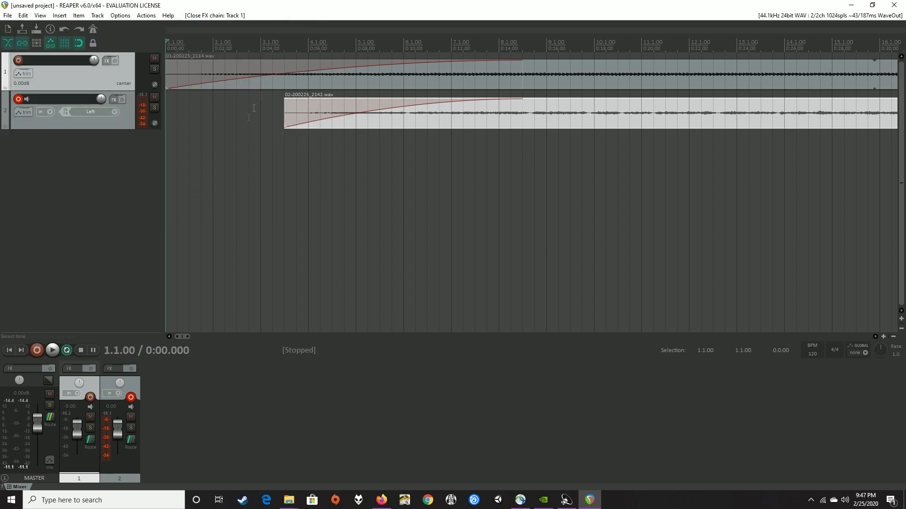
Step: Add the ReaDelay (Cockos) effect to track 2 and close the plug-in list, leaving it as the only effect
left_click(102, 136)
left_click(101, 125)
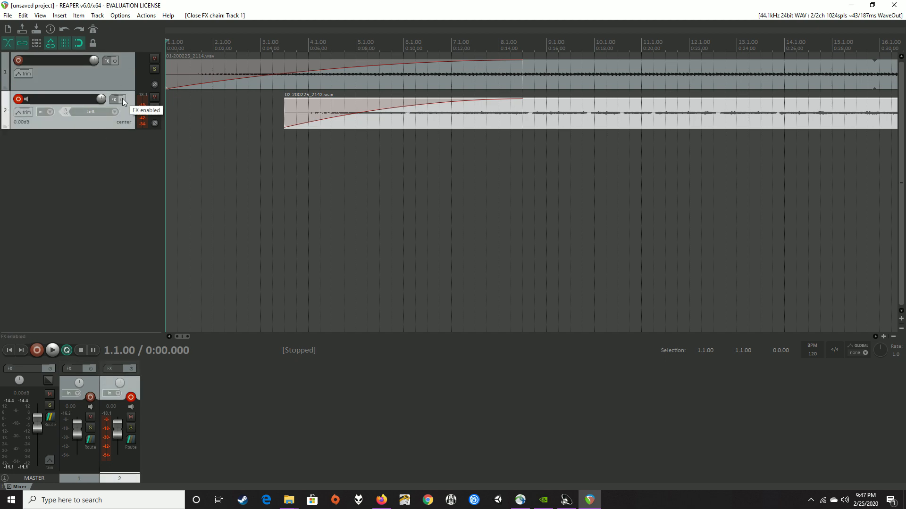
left_click(123, 98)
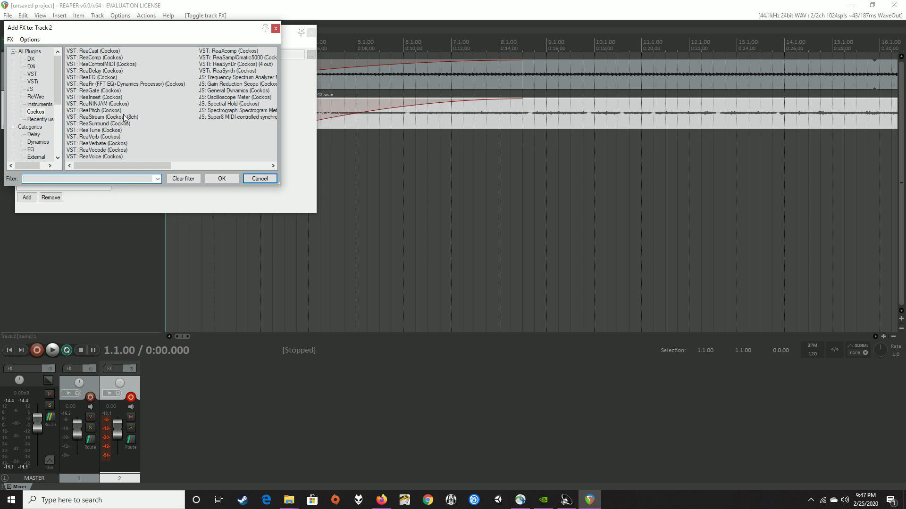
left_click(99, 71)
left_click(212, 179)
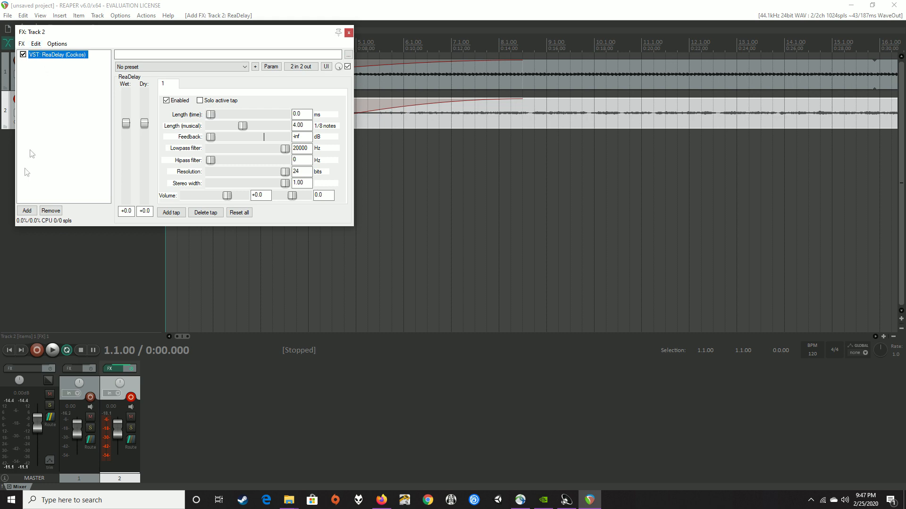
left_click(28, 211)
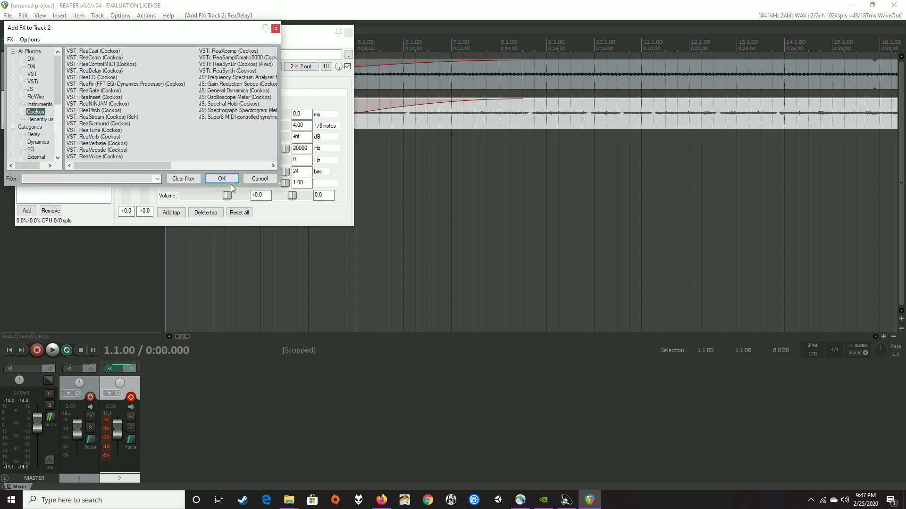
left_click(261, 179)
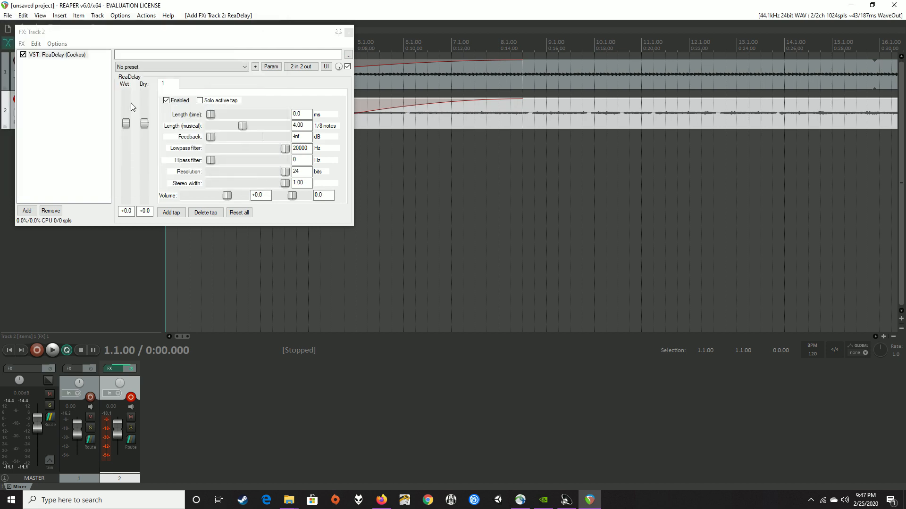
Step: Play the project and switch ReaDelay on track 2 off and back on to compare the sound
left_click(53, 350)
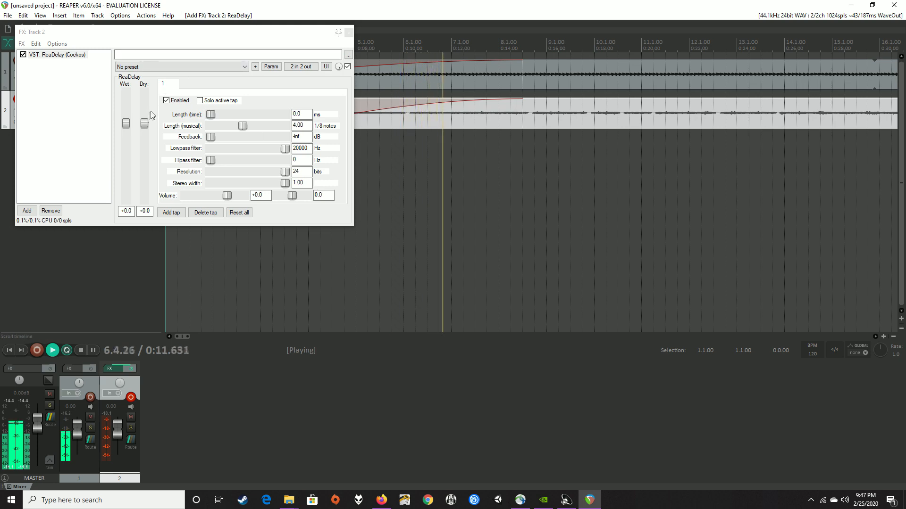
left_click(23, 55)
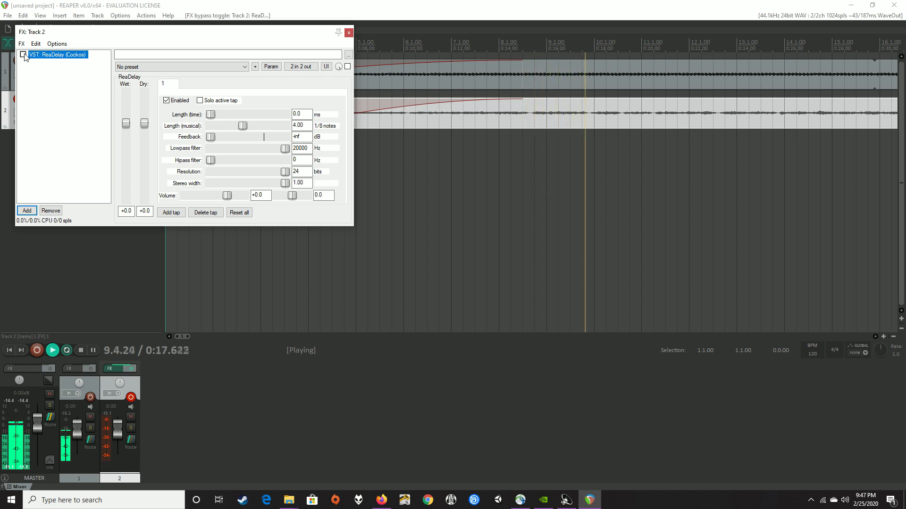
left_click(23, 55)
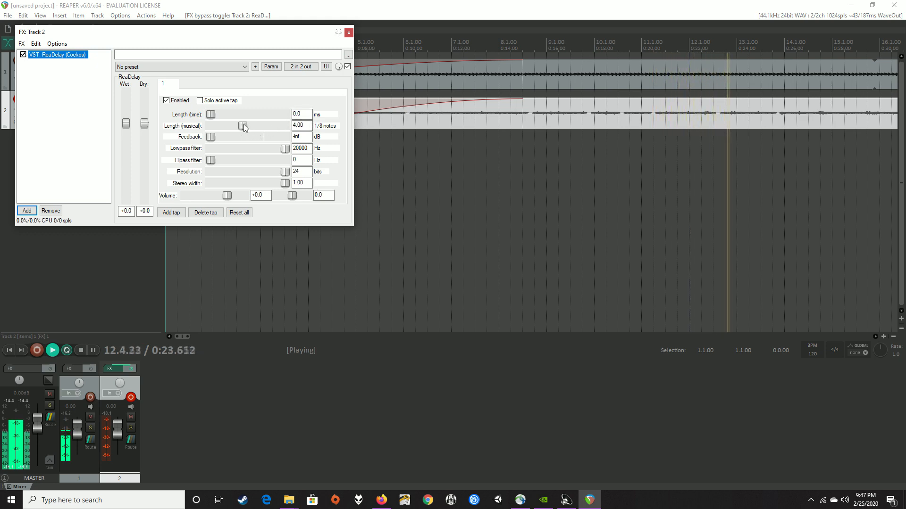
Step: Set ReaDelay's musical length to 0.22 eighth notes and its feedback to -12.1 dB during playback, and stop playback
left_click_drag(244, 127, 222, 129)
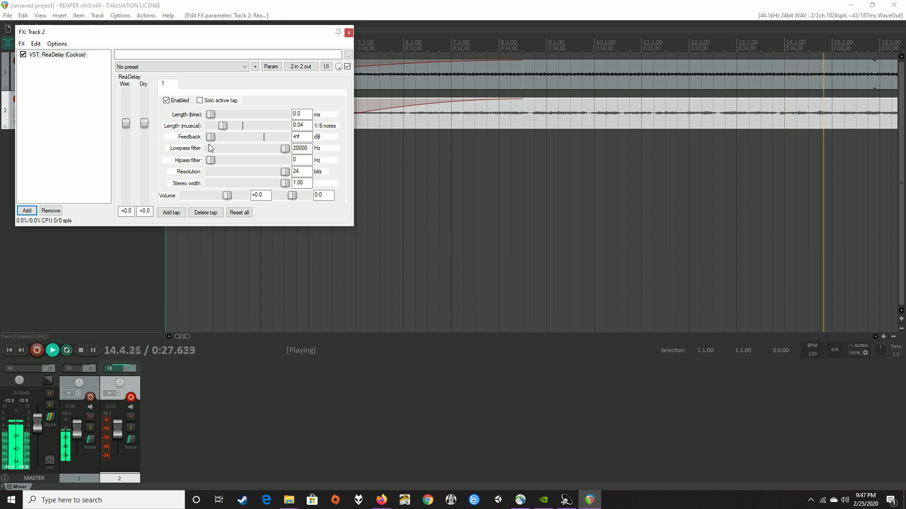
left_click_drag(210, 137, 247, 140)
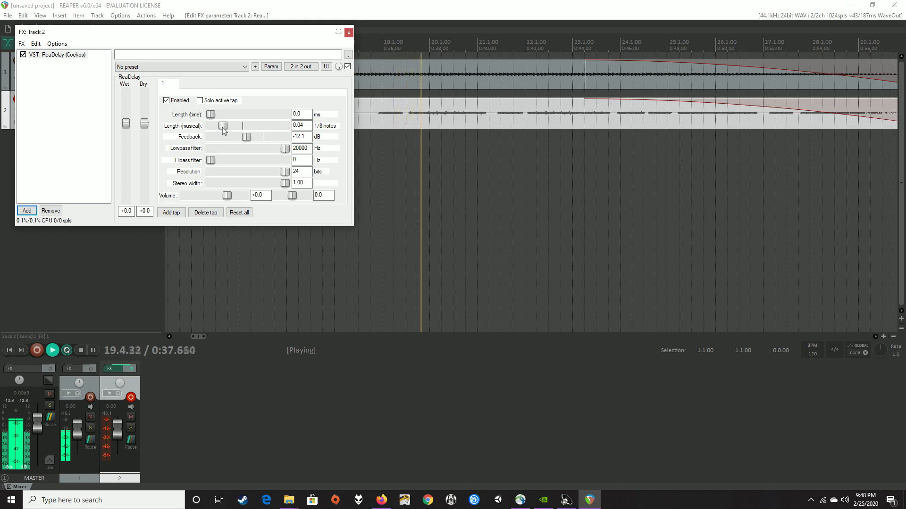
left_click_drag(222, 128, 229, 129)
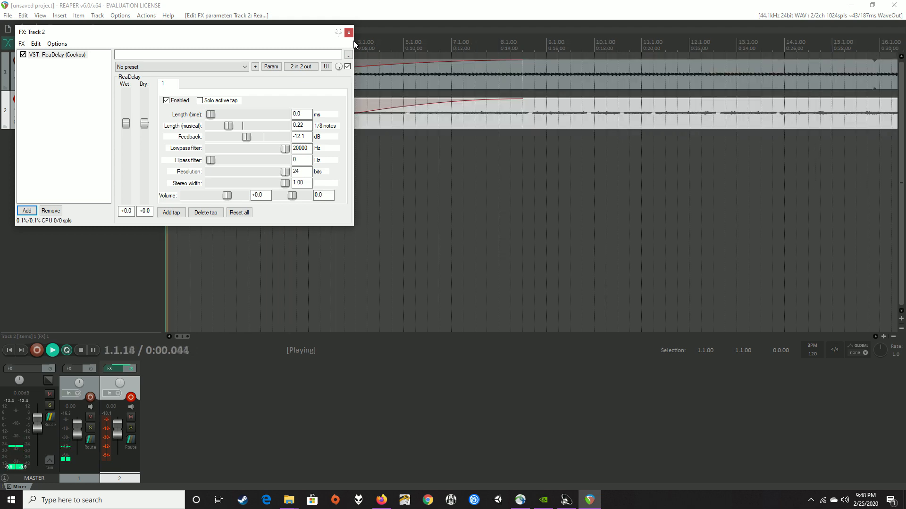
left_click(80, 351)
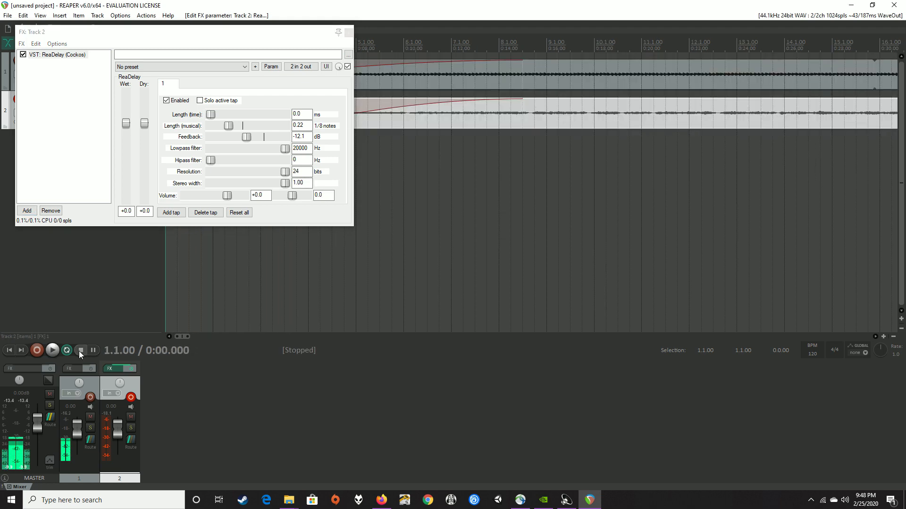